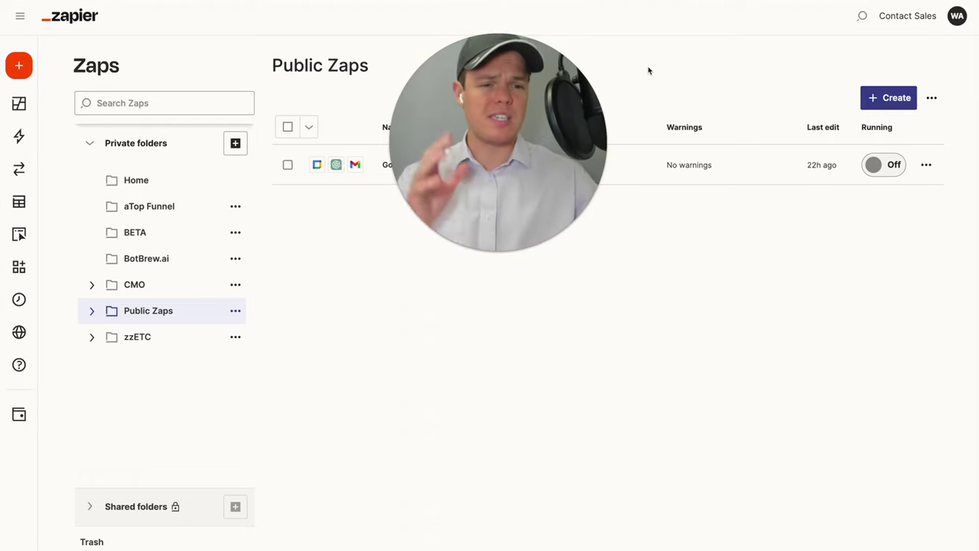
# Create a new Zap in the Public Zaps folder and name it Instagram for Business Integrations
pyautogui.click(884, 99)
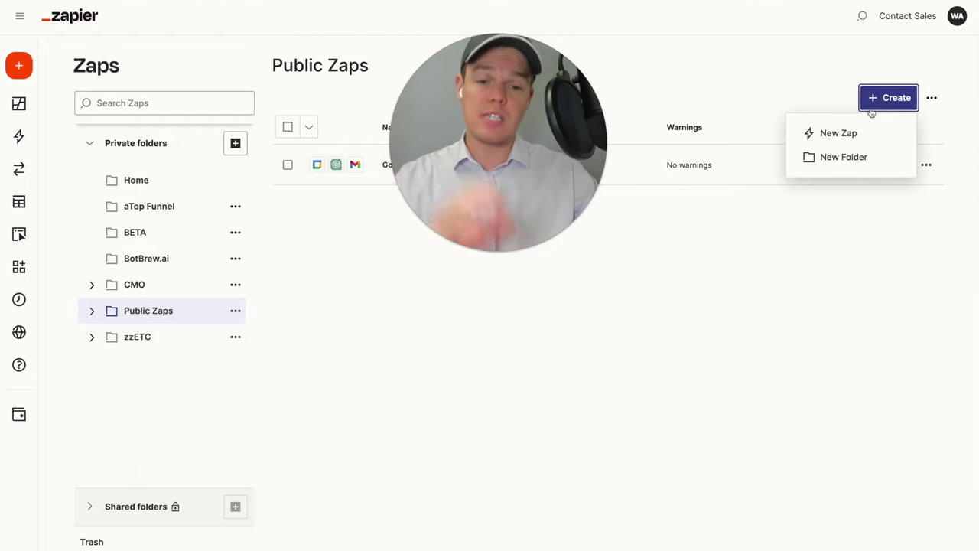
pyautogui.click(626, 131)
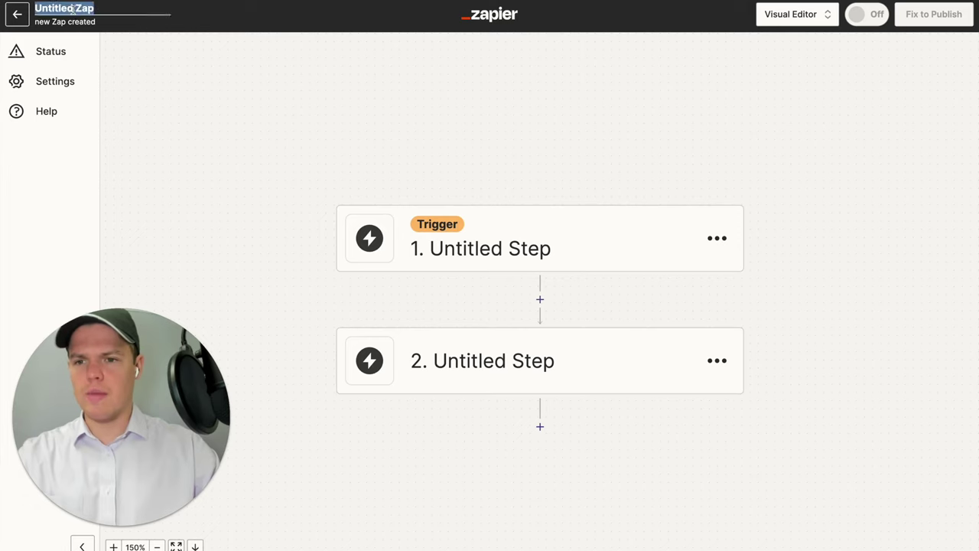
pyautogui.click(145, 65)
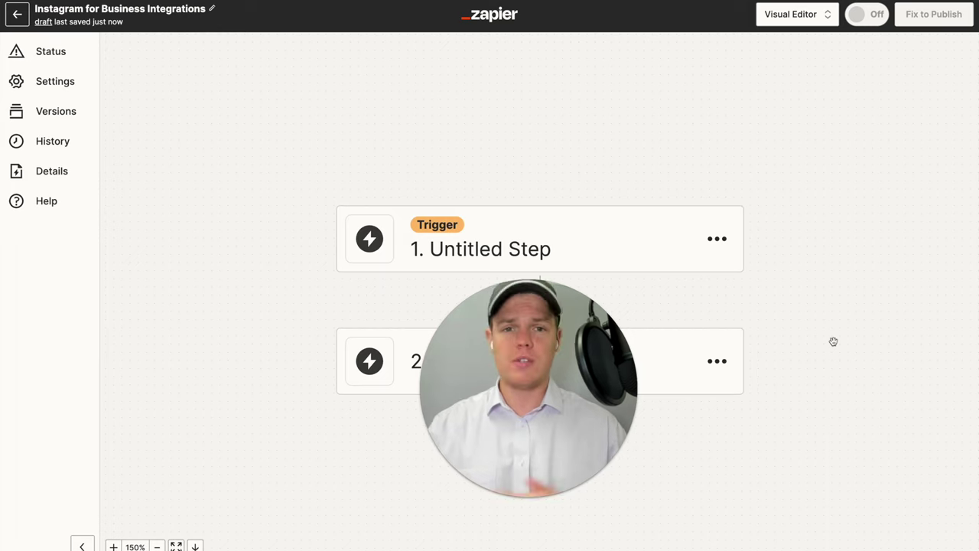
# Set the Zap's trigger to Schedule by Zapier with the Every Day event
pyautogui.click(503, 222)
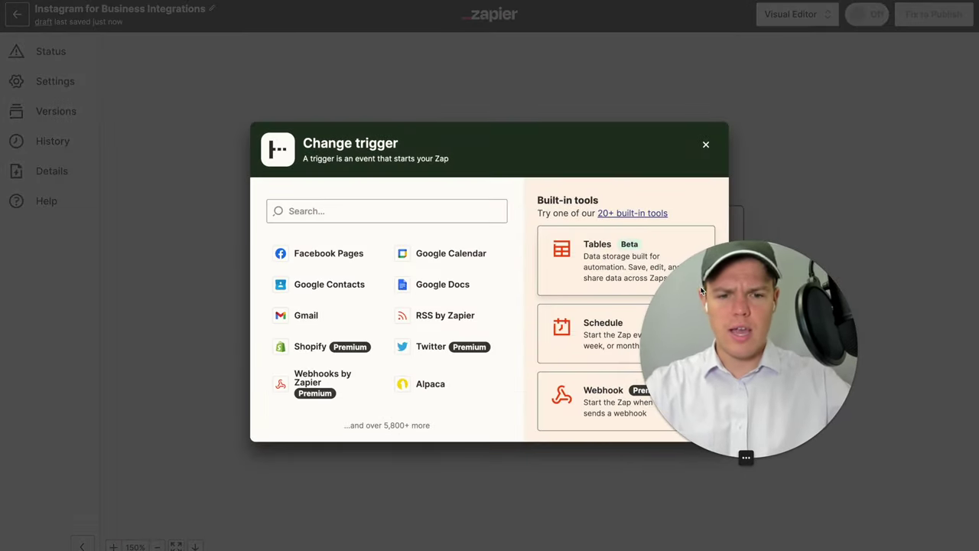
pyautogui.click(560, 330)
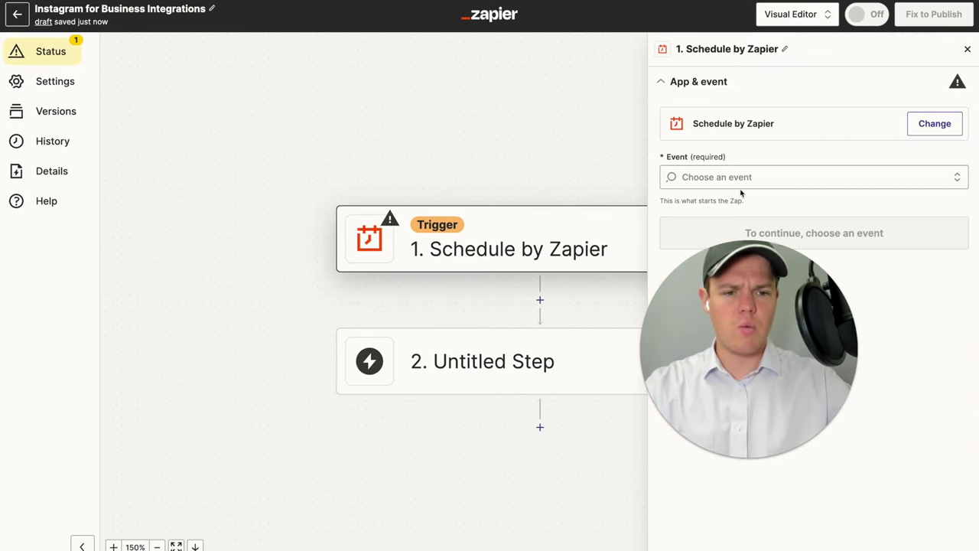
pyautogui.click(704, 177)
pyautogui.click(721, 216)
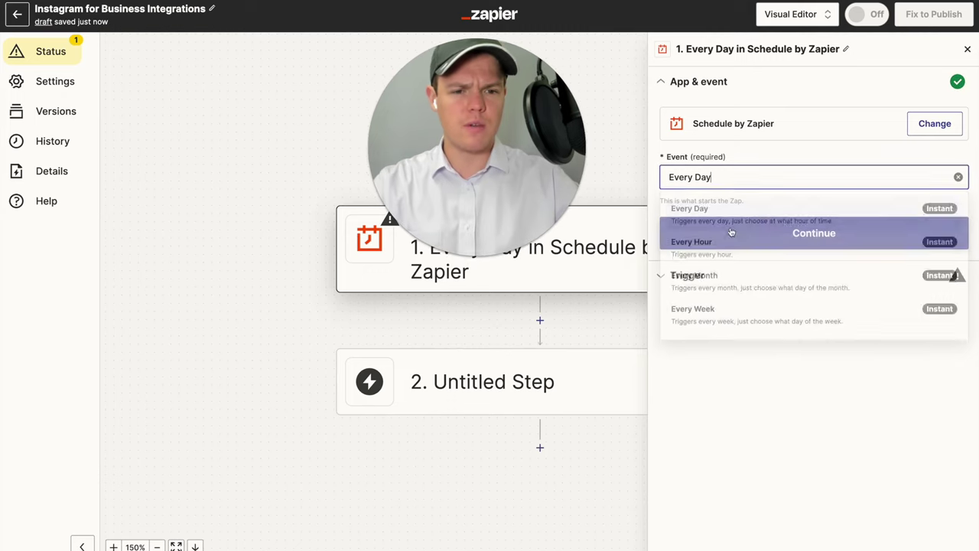
pyautogui.click(758, 223)
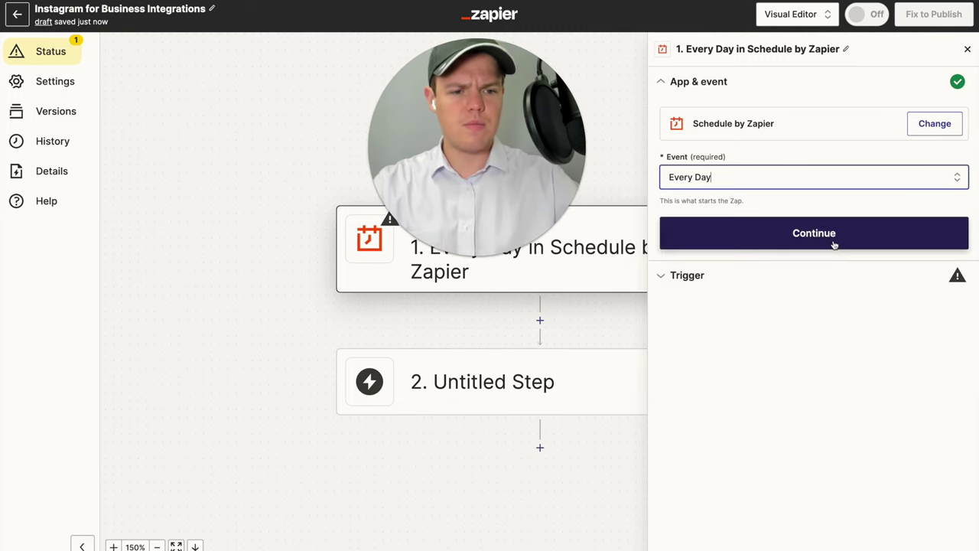
pyautogui.click(834, 242)
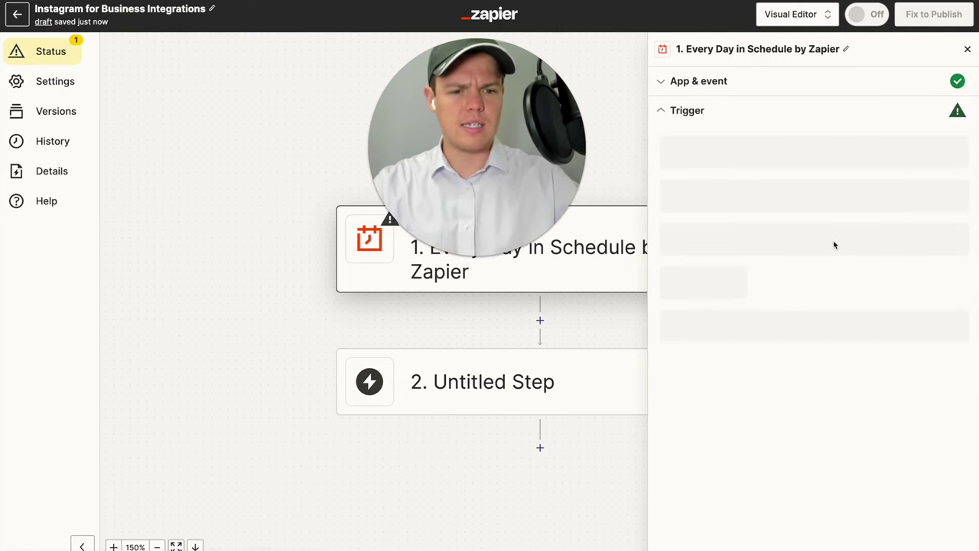
# Set the daily trigger's time of day to Noon and test the trigger
pyautogui.click(723, 232)
pyautogui.scroll(-5, 787, 398)
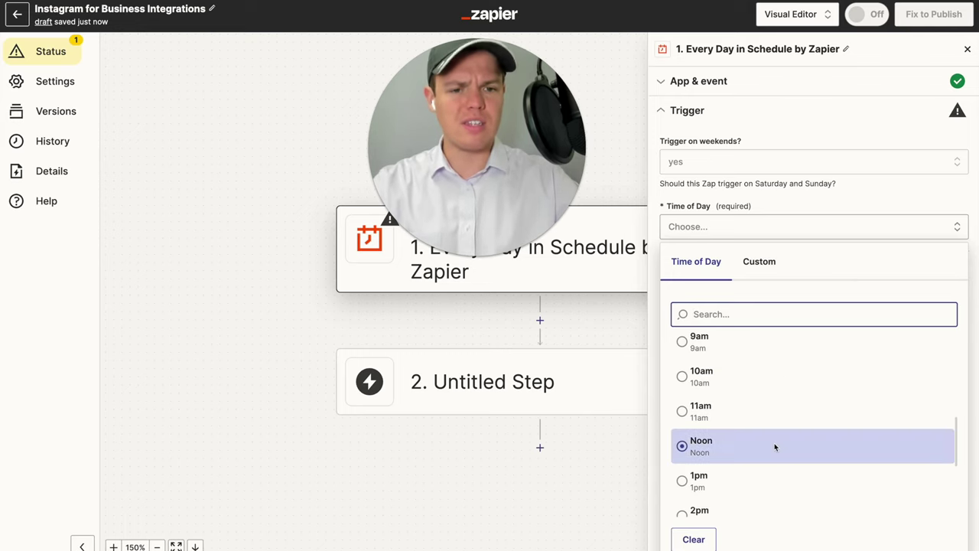
pyautogui.click(775, 444)
pyautogui.click(801, 291)
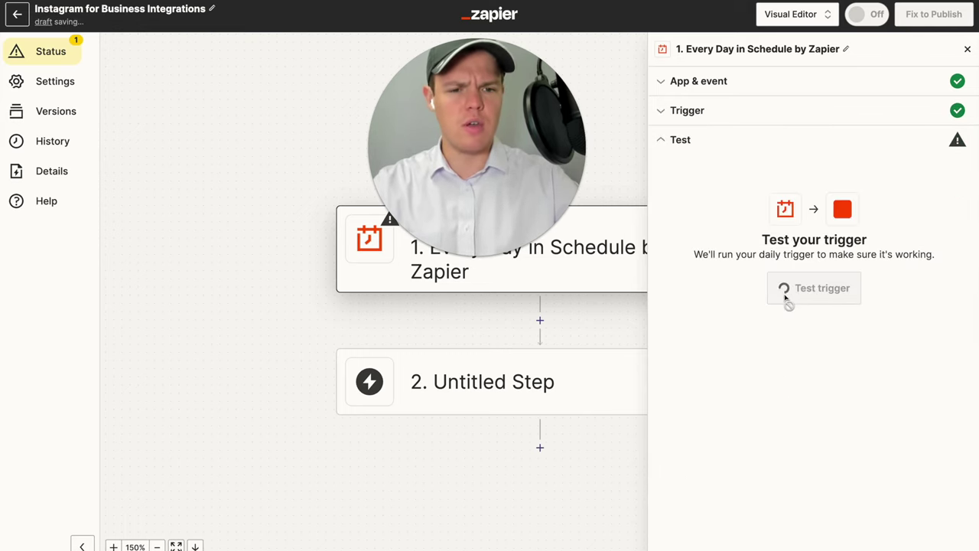
pyautogui.click(815, 294)
pyautogui.moveTo(575, 183); pyautogui.dragTo(301, 309)
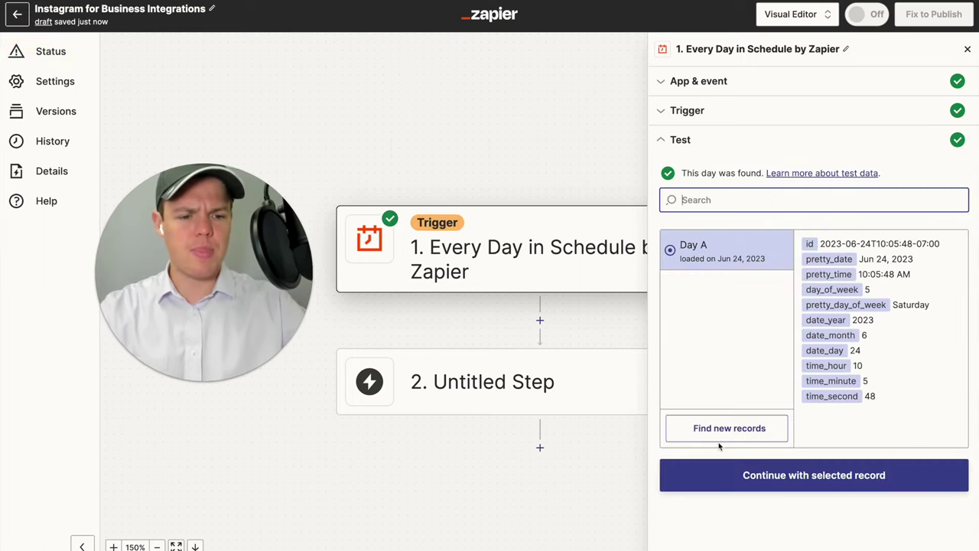
# Close the trigger setup and assign OpenAI (GPT-3, DALL·E, Whisper) as the app for the second step
pyautogui.click(968, 49)
pyautogui.click(525, 380)
pyautogui.write('openi')
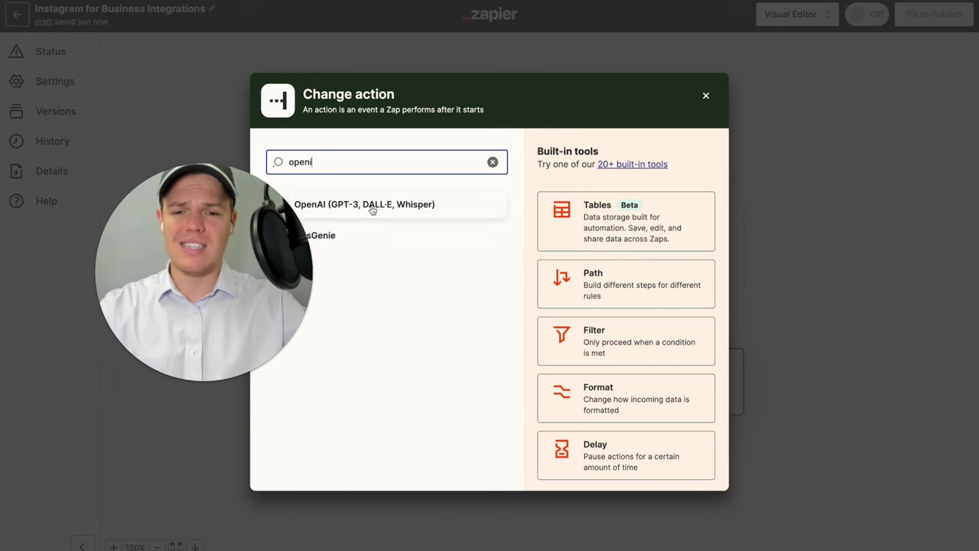
pyautogui.click(372, 207)
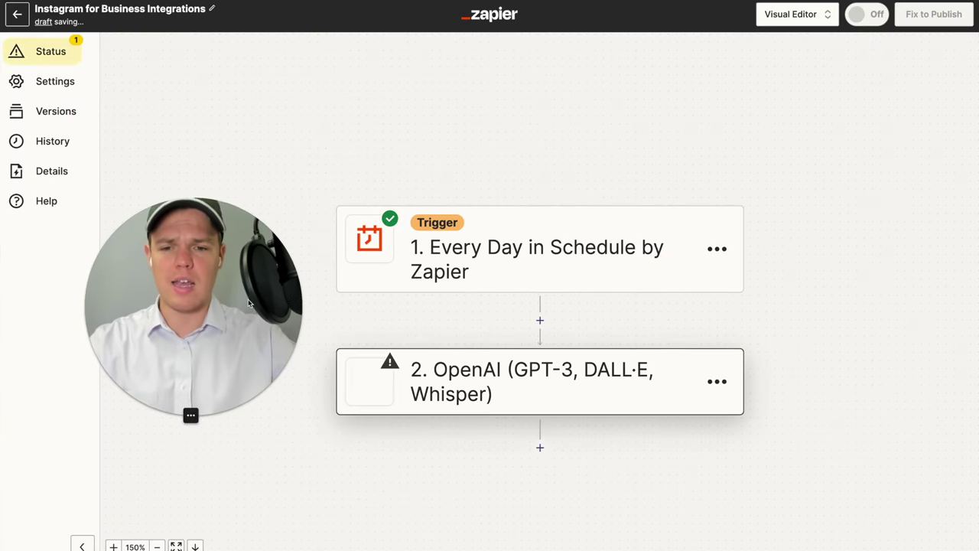
# Set the OpenAI step's event to Generate Image and choose the account named OpenAI
pyautogui.click(743, 177)
pyautogui.scroll(-2, 778, 301)
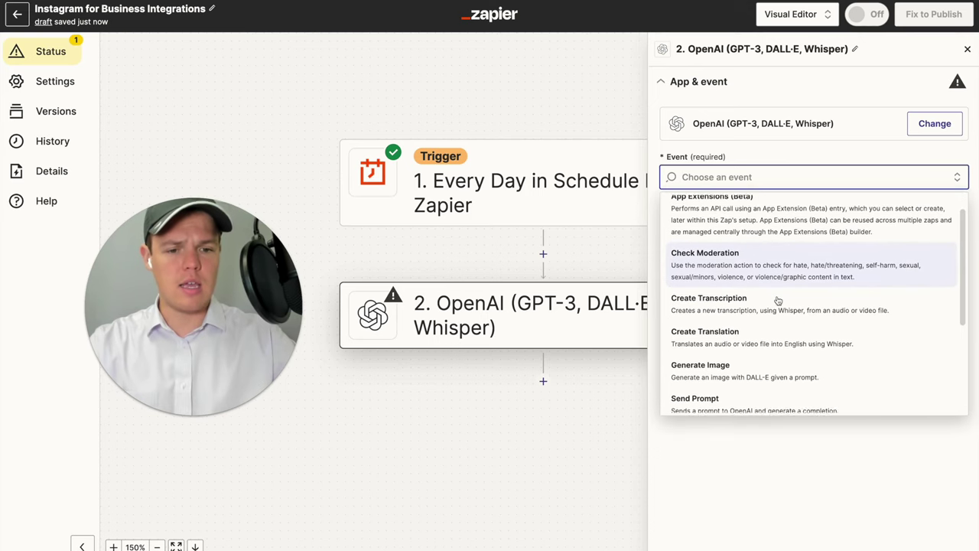
pyautogui.scroll(-3, 774, 307)
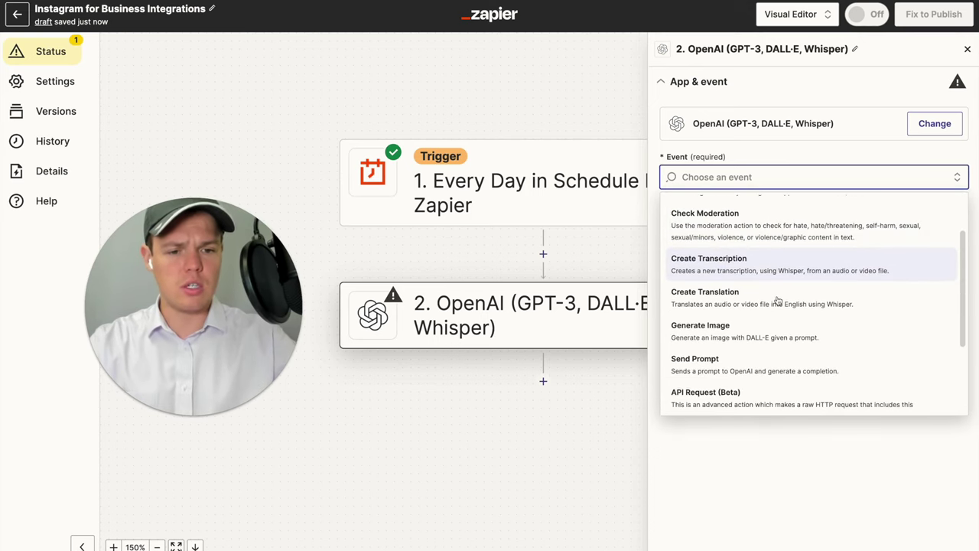
pyautogui.click(767, 317)
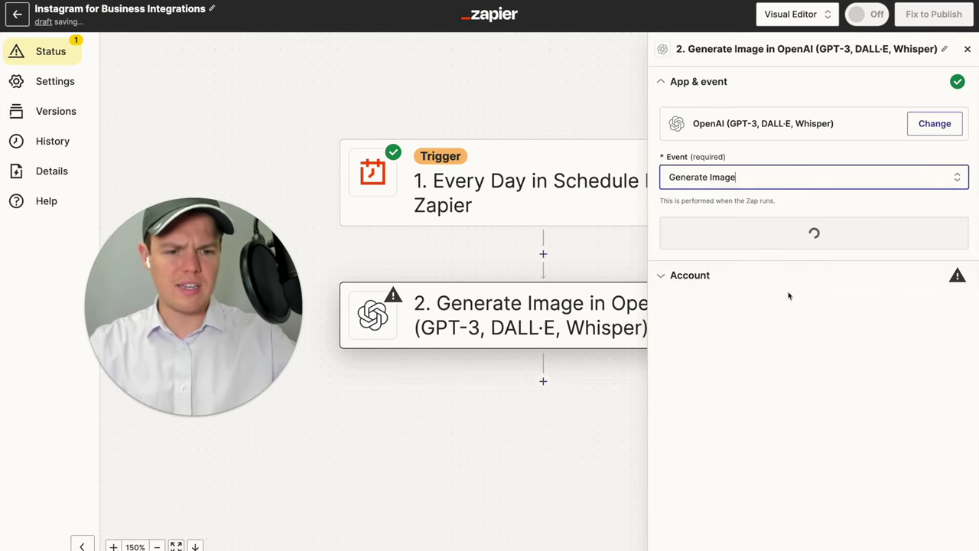
pyautogui.click(792, 237)
pyautogui.click(917, 163)
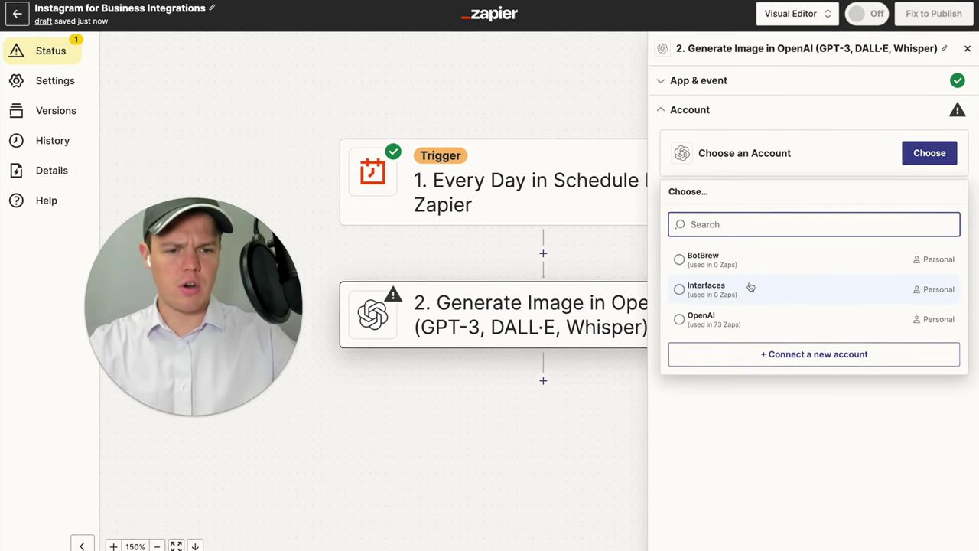
pyautogui.click(736, 317)
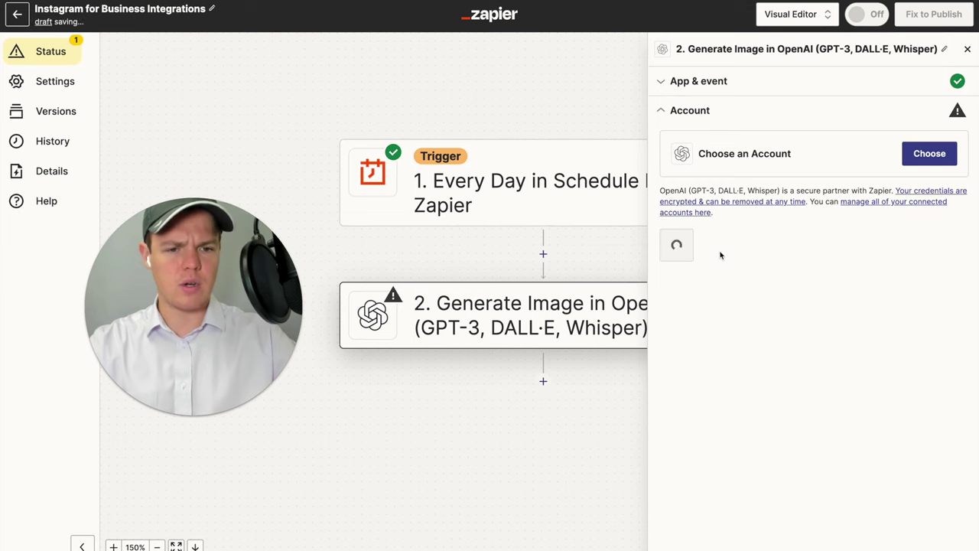
pyautogui.click(691, 255)
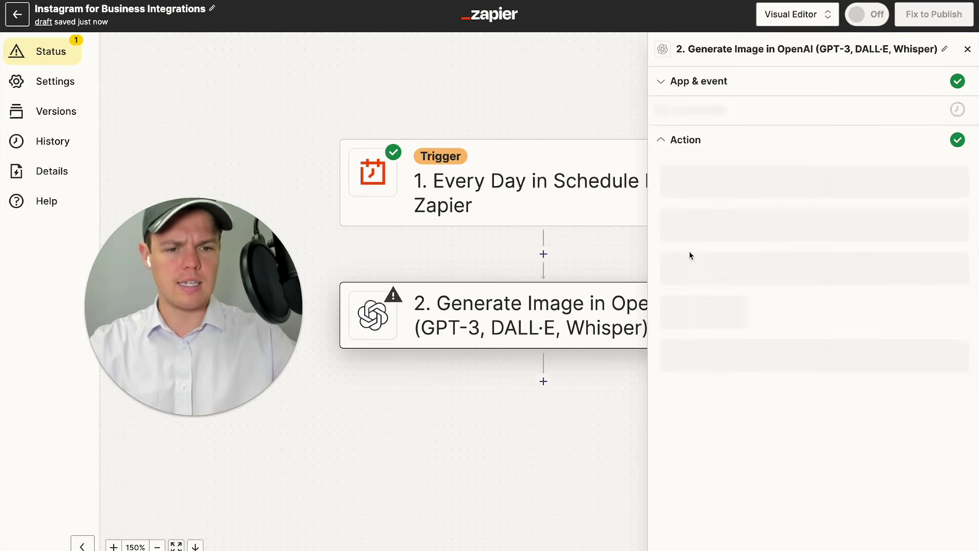
# Enter the image prompt "a dog running on the beach" and set the image size to 1024x1024
pyautogui.click(738, 199)
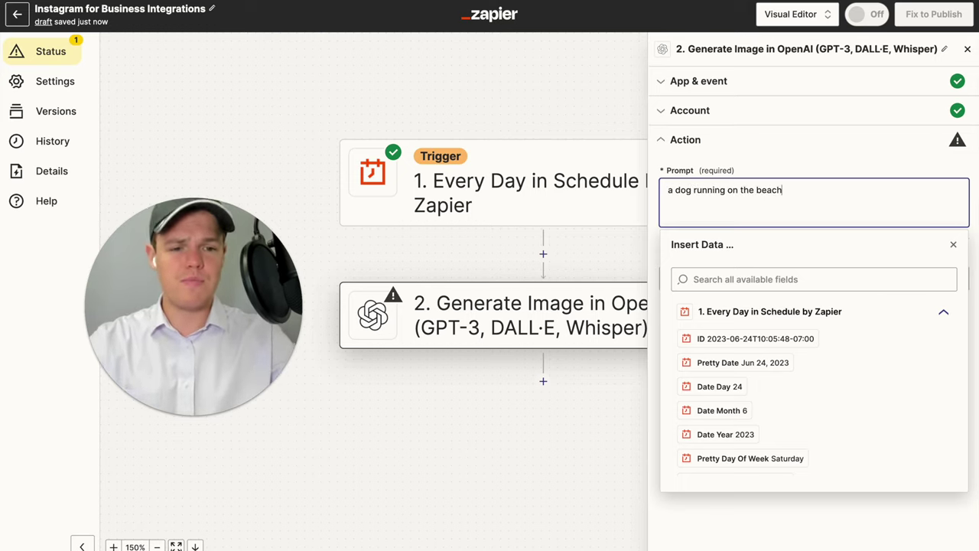
pyautogui.click(782, 149)
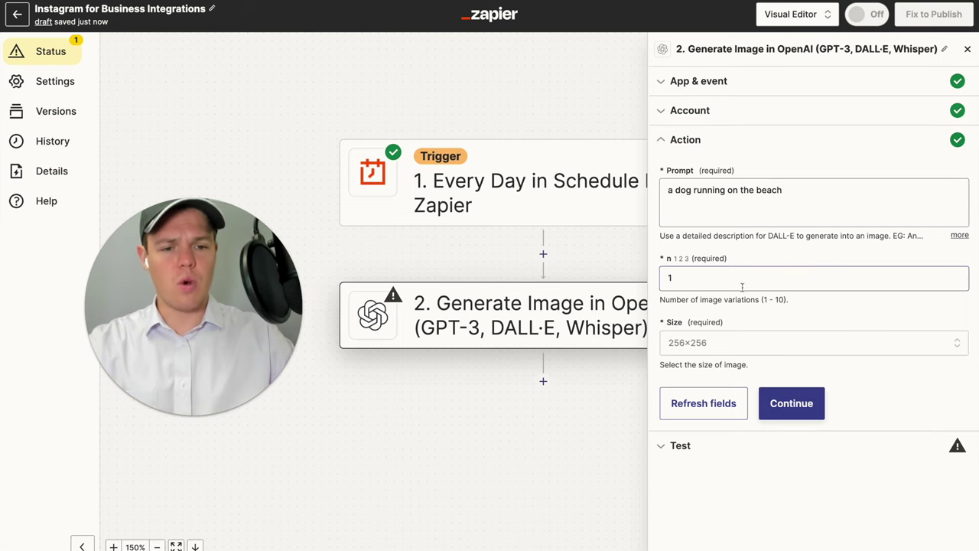
pyautogui.click(719, 348)
pyautogui.click(720, 501)
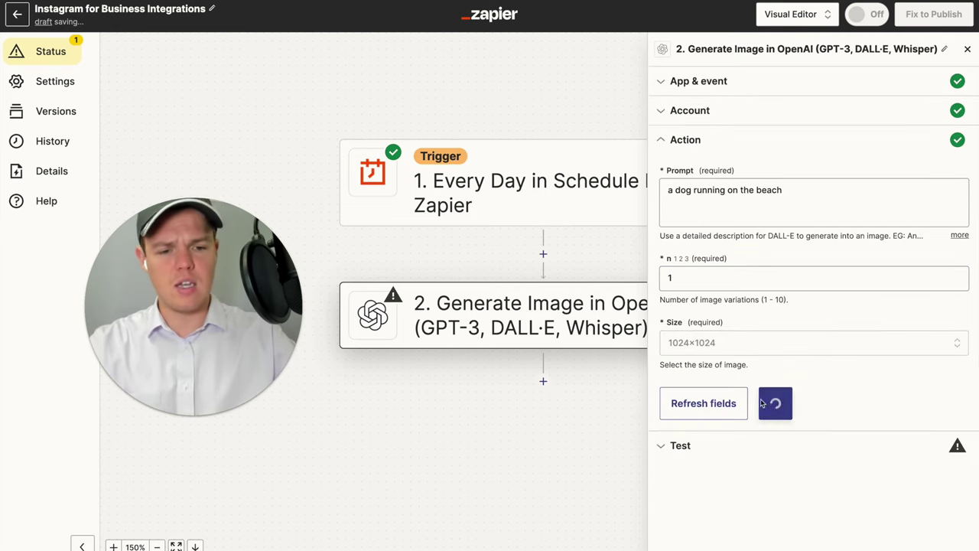
pyautogui.click(788, 403)
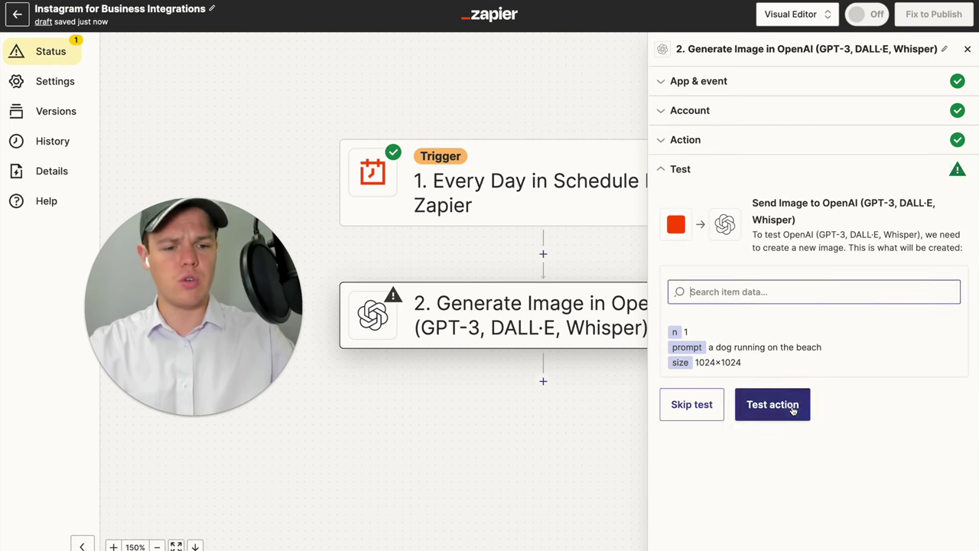
# Test the Generate Image action and select the image URL in the returned data
pyautogui.click(760, 410)
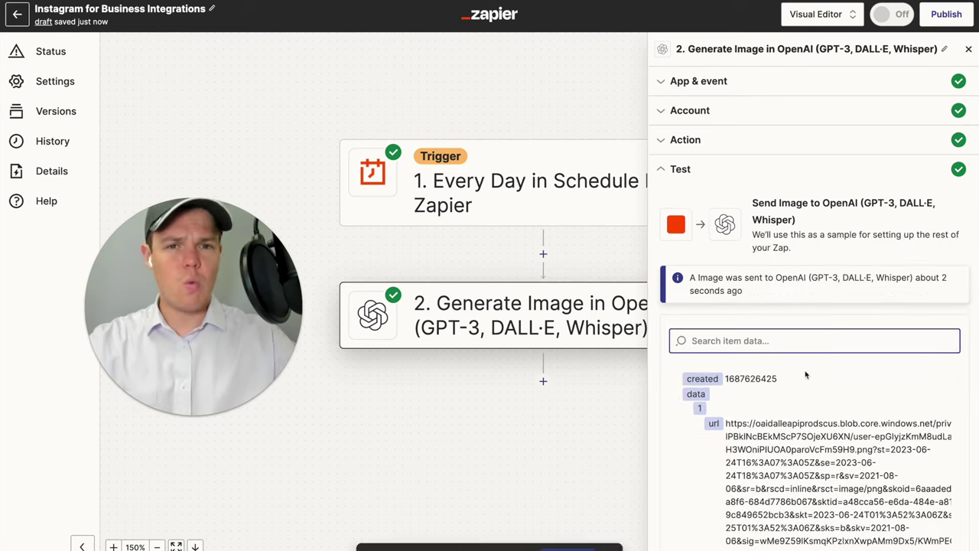
pyautogui.scroll(-2, 818, 339)
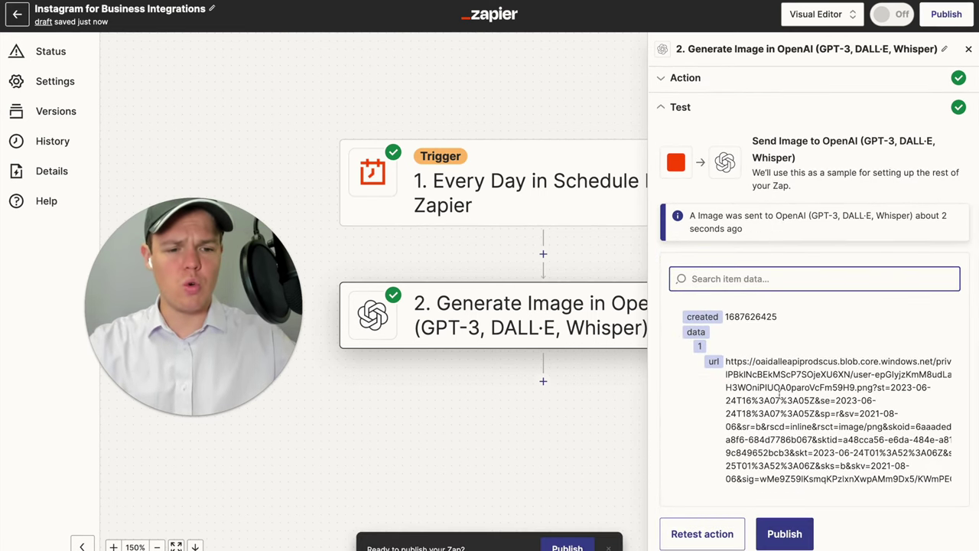
pyautogui.tripleClick(791, 398)
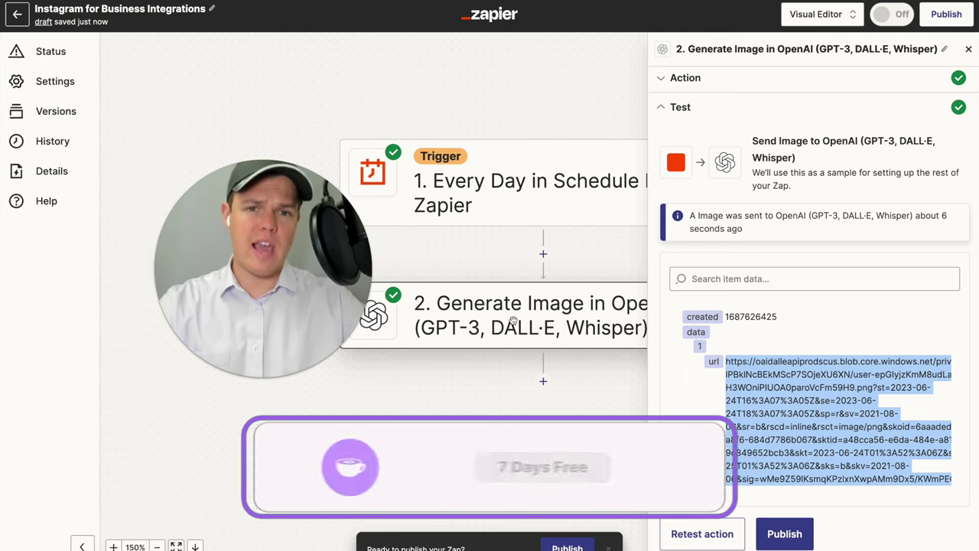
# Add a third step after Generate Image, using ChatGPT as its app
pyautogui.click(969, 49)
pyautogui.click(544, 380)
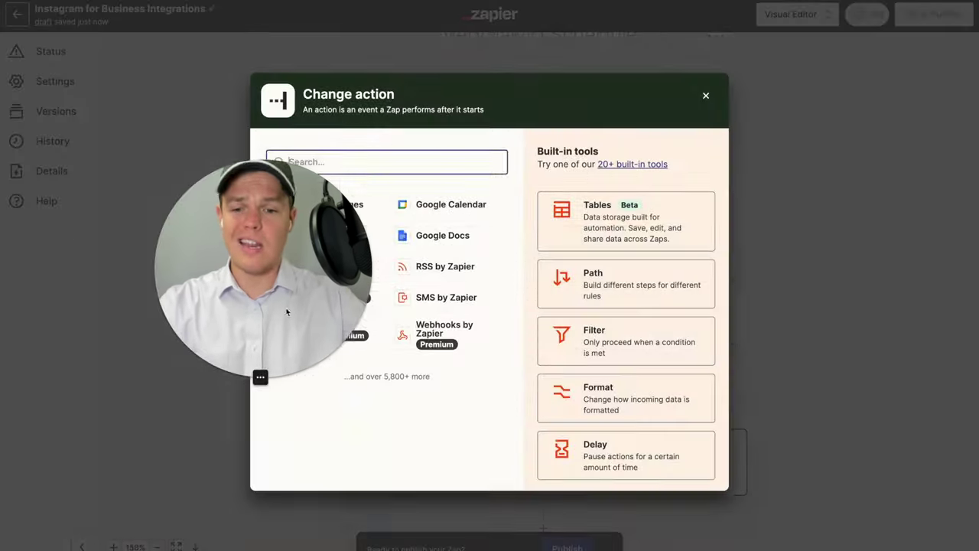
pyautogui.click(360, 162)
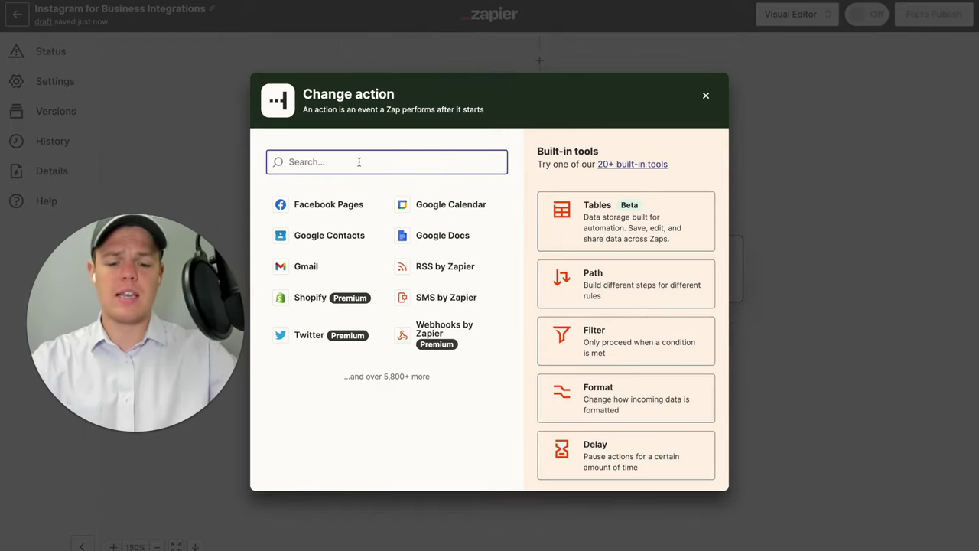
pyautogui.write('chatgpt')
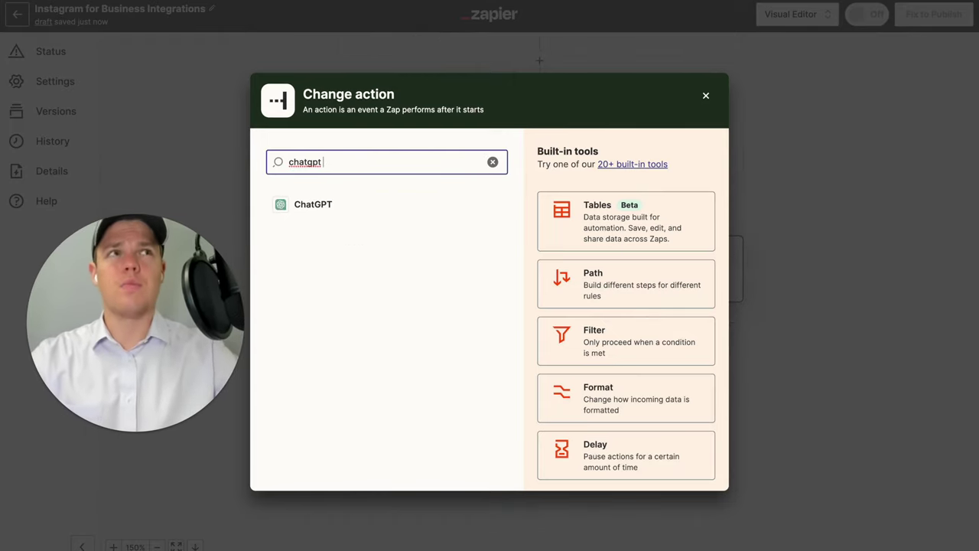
pyautogui.click(326, 212)
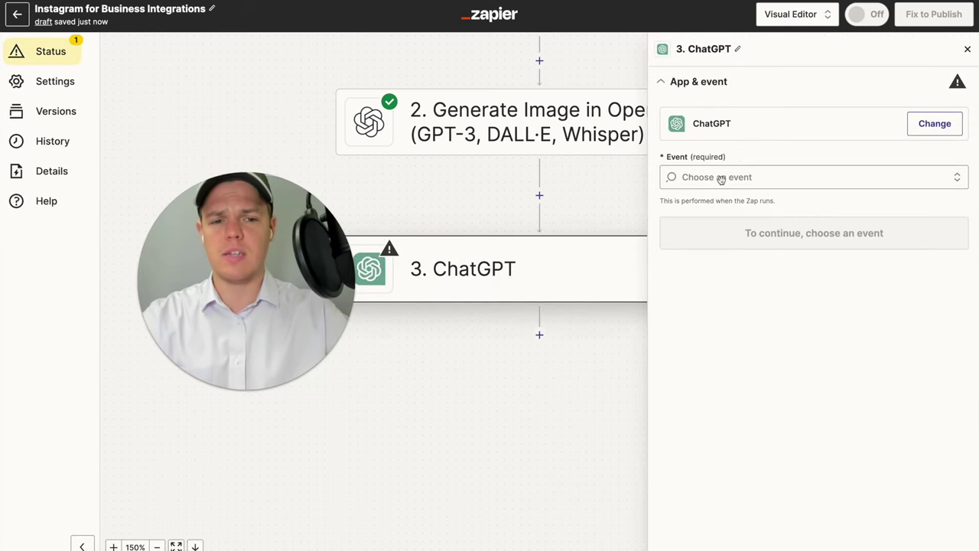
# Set the ChatGPT step's event to Conversation and continue with the connected ChatGPT account
pyautogui.click(721, 179)
pyautogui.click(712, 230)
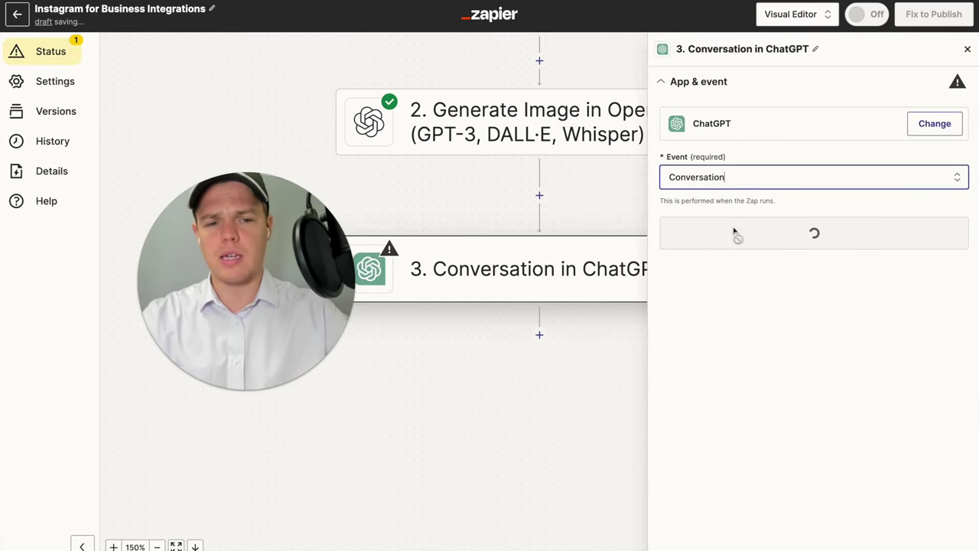
pyautogui.click(775, 236)
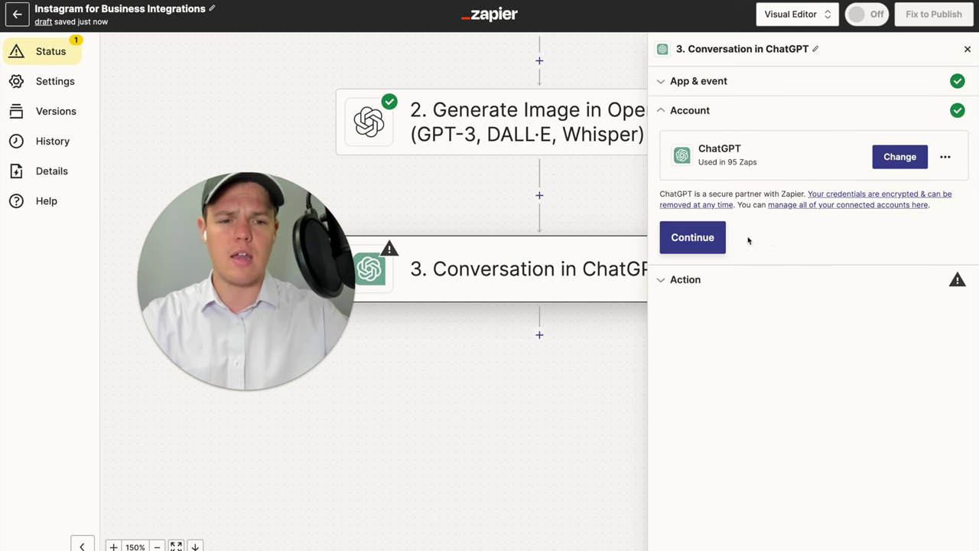
pyautogui.click(710, 242)
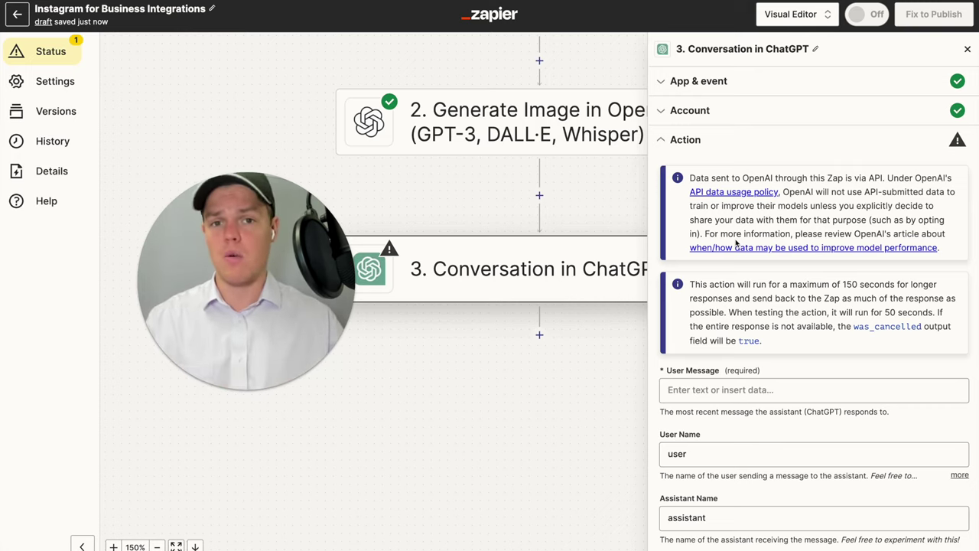
# Set the ChatGPT conversation's model to gpt-4 and its memory key to "igcap"
pyautogui.scroll(-5, 736, 243)
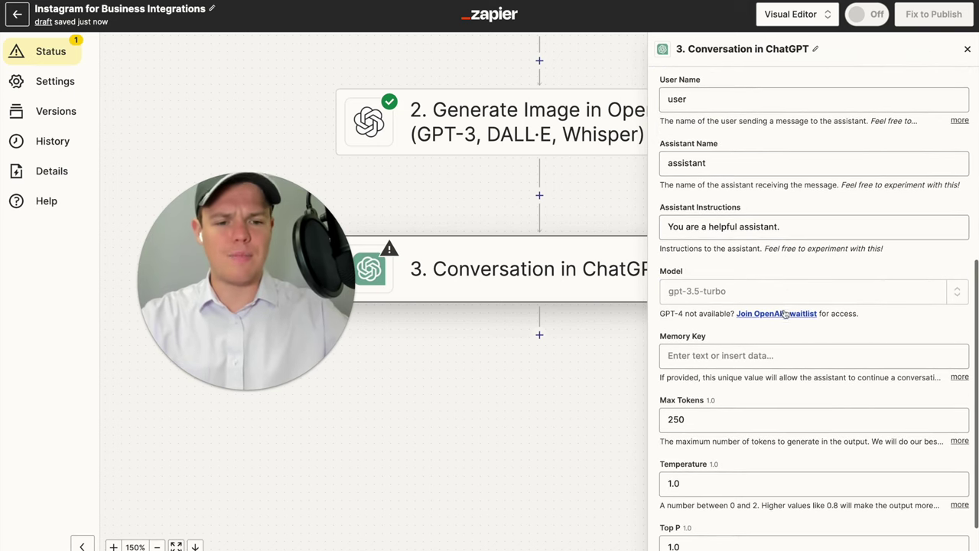
pyautogui.click(883, 291)
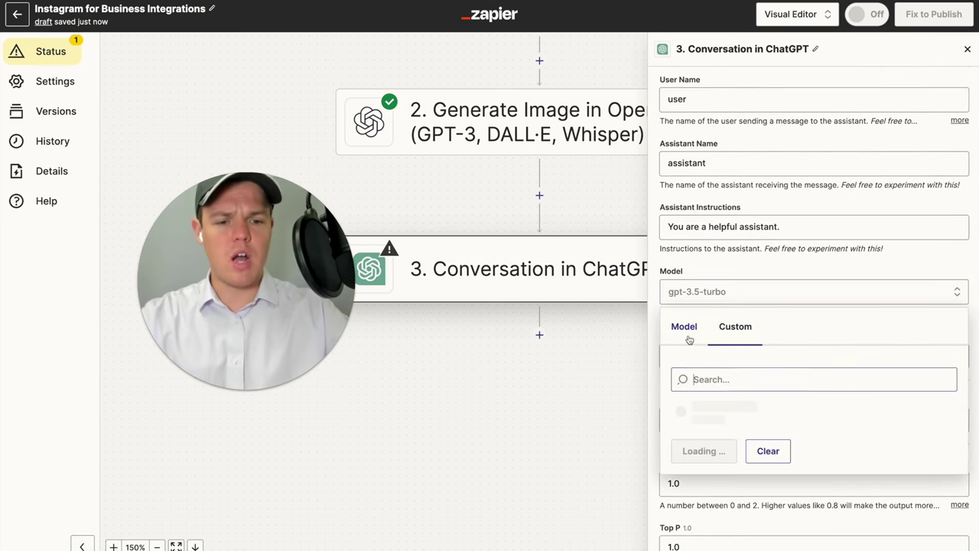
pyautogui.scroll(-1, 741, 396)
pyautogui.scroll(-1, 734, 402)
pyautogui.click(731, 404)
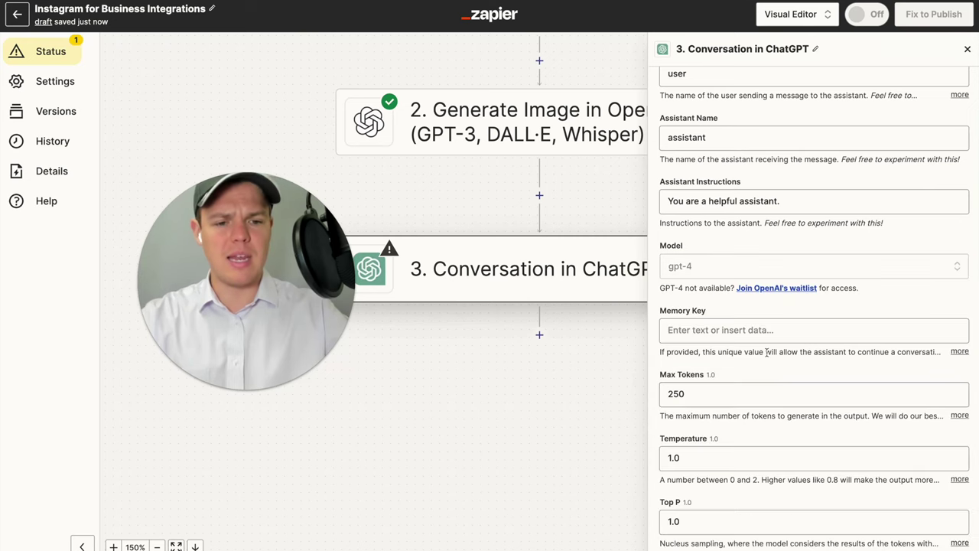
pyautogui.scroll(-2, 807, 315)
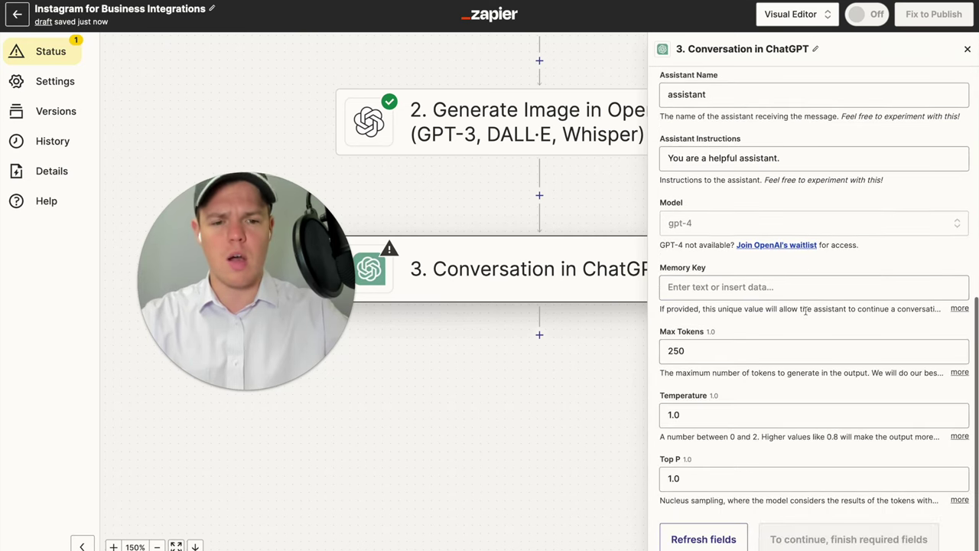
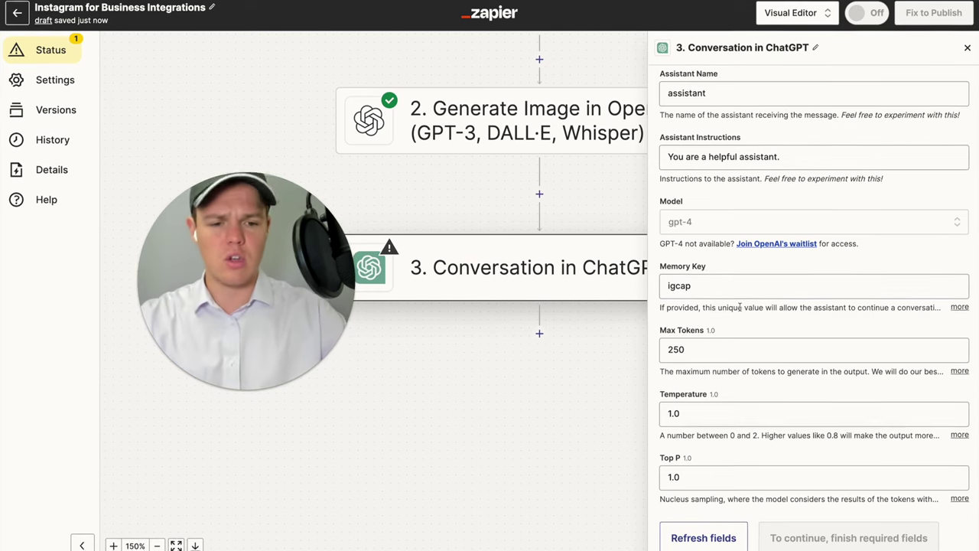
# Begin the user message with "Generate an instagram caption." and add "Context: We are a dog fan page, and post about dog news and funny pictures"
pyautogui.scroll(1, 742, 308)
pyautogui.scroll(3, 747, 309)
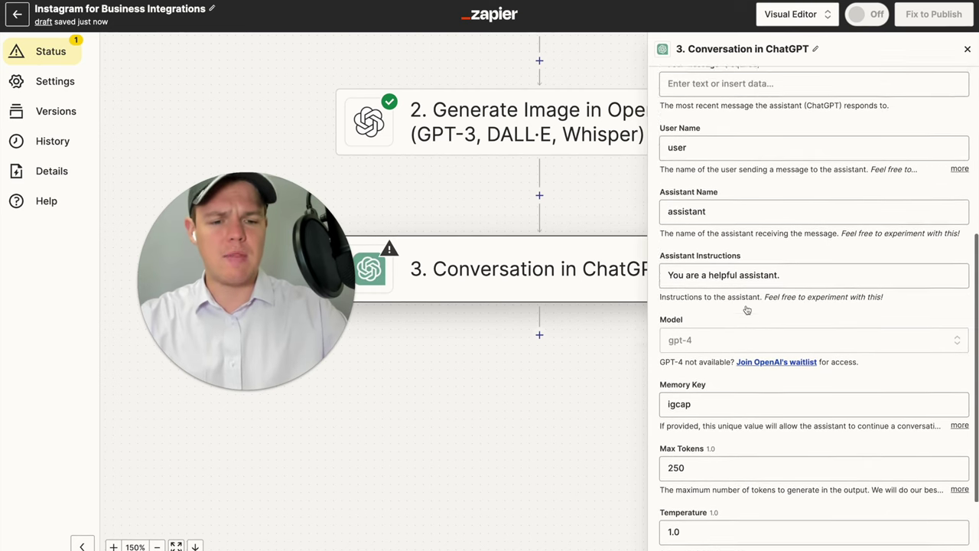
pyautogui.click(711, 265)
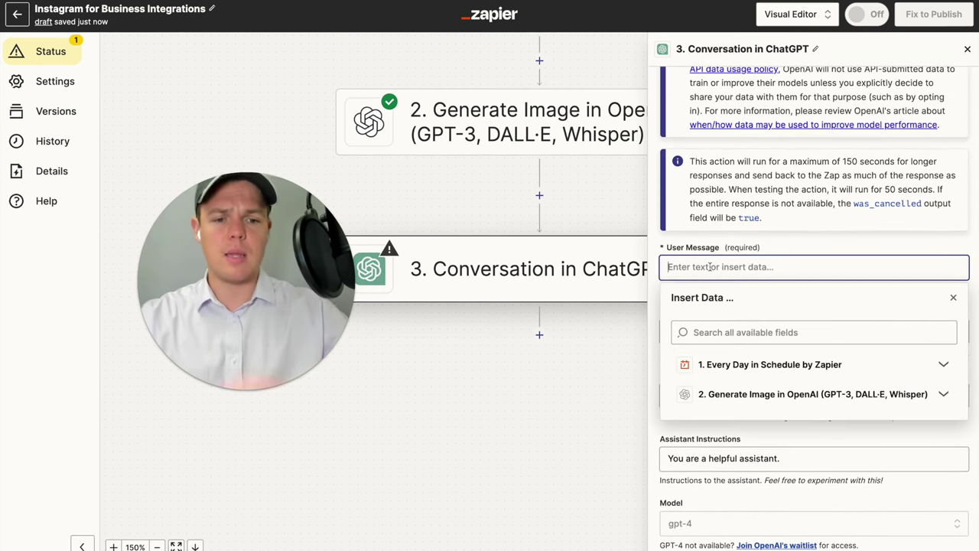
pyautogui.write('Gene')
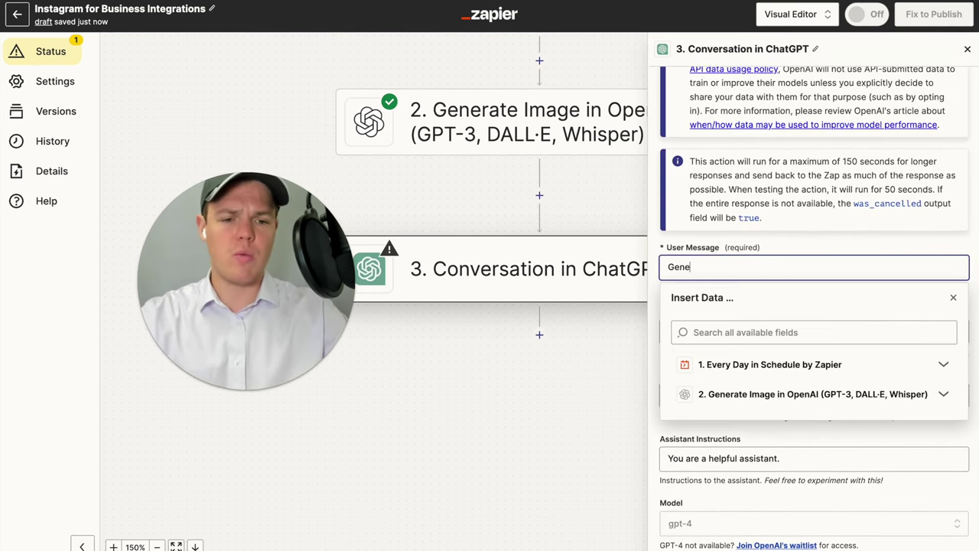
pyautogui.write('rate an instagram')
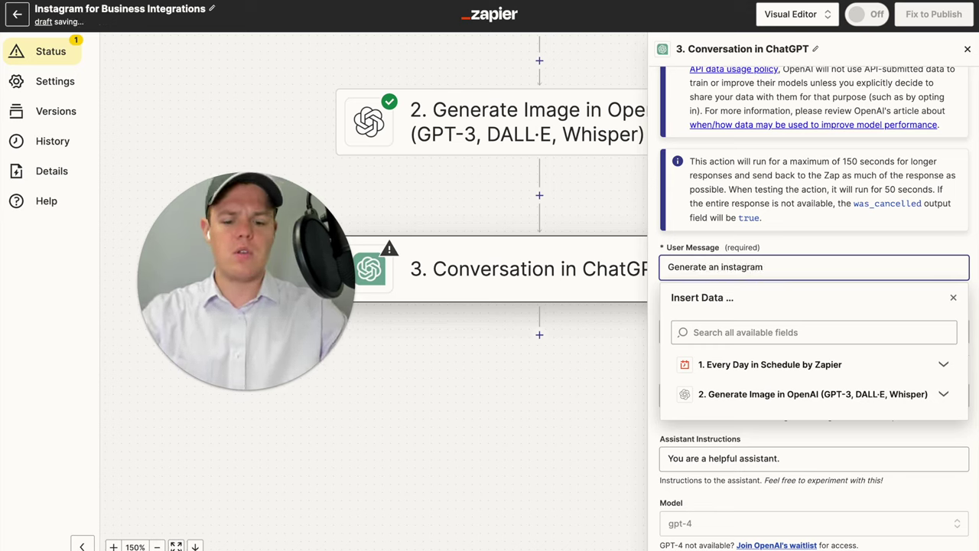
pyautogui.write(' caption.')
pyautogui.press('Return')
pyautogui.press('Return')
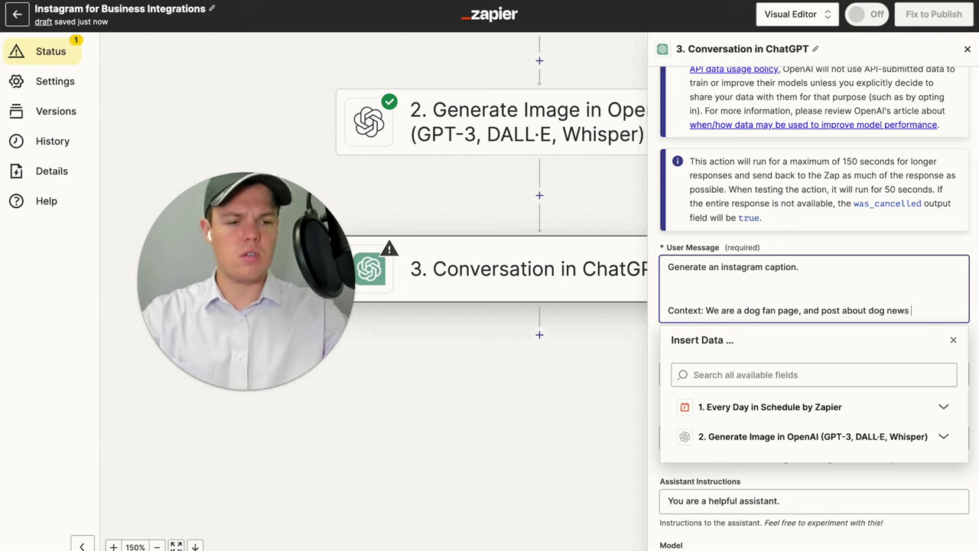
pyautogui.write('ictures')
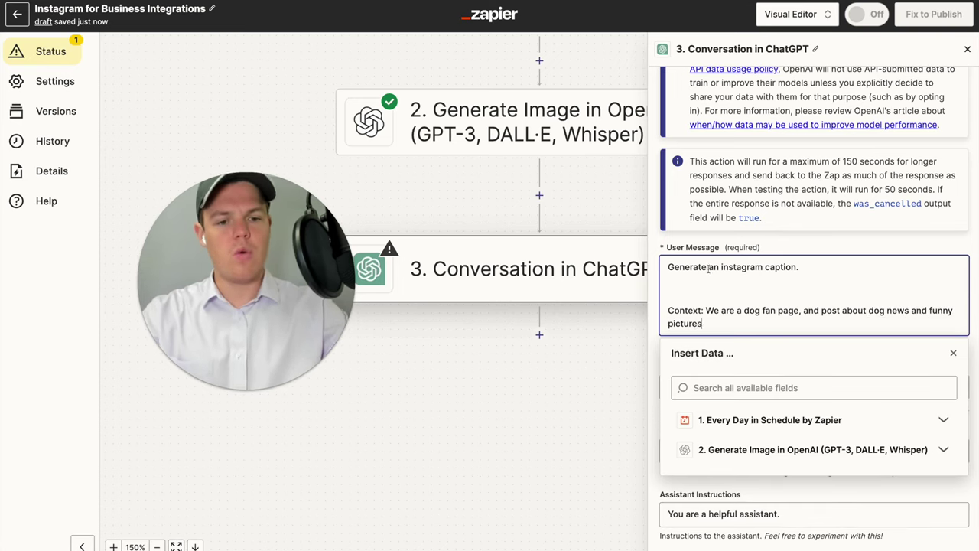
# Insert the line 'Parameters: Include 3 niche hashtags and our brand name "Dog Fun"' between the caption request and the context in the user message
pyautogui.hotkey('ctrl', 'Home')
pyautogui.press('End')
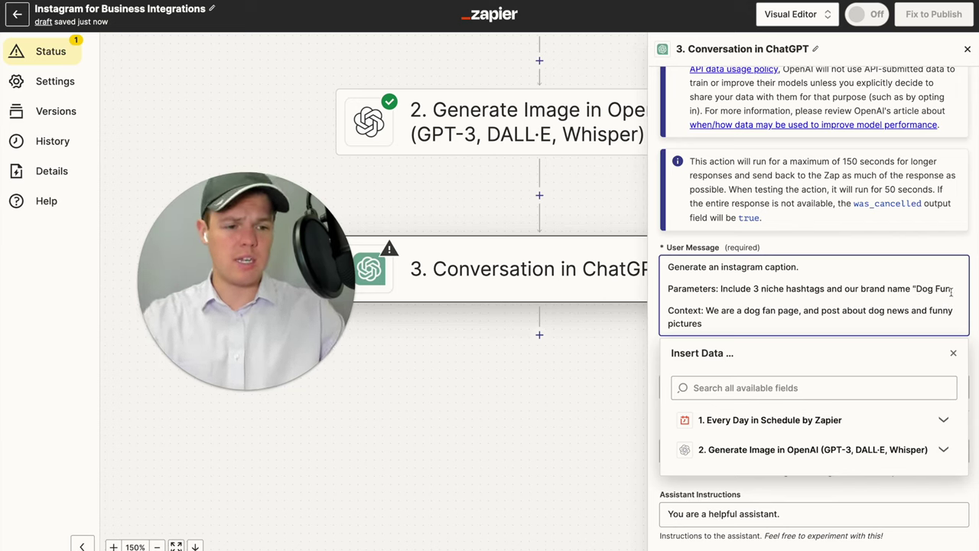
pyautogui.click(909, 249)
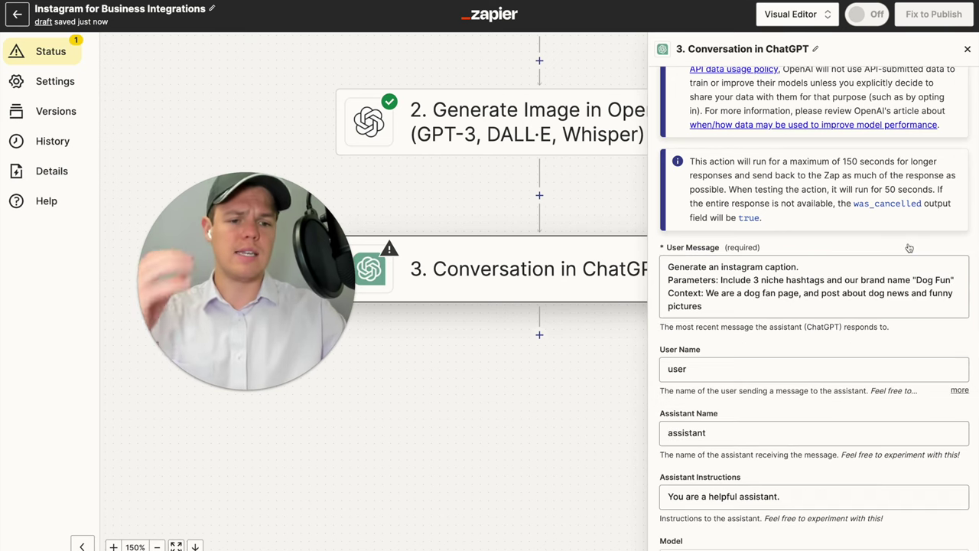
# Continue with the conversation settings, test the ChatGPT action and examine the returned response content
pyautogui.scroll(-2, 897, 325)
pyautogui.scroll(-5, 896, 325)
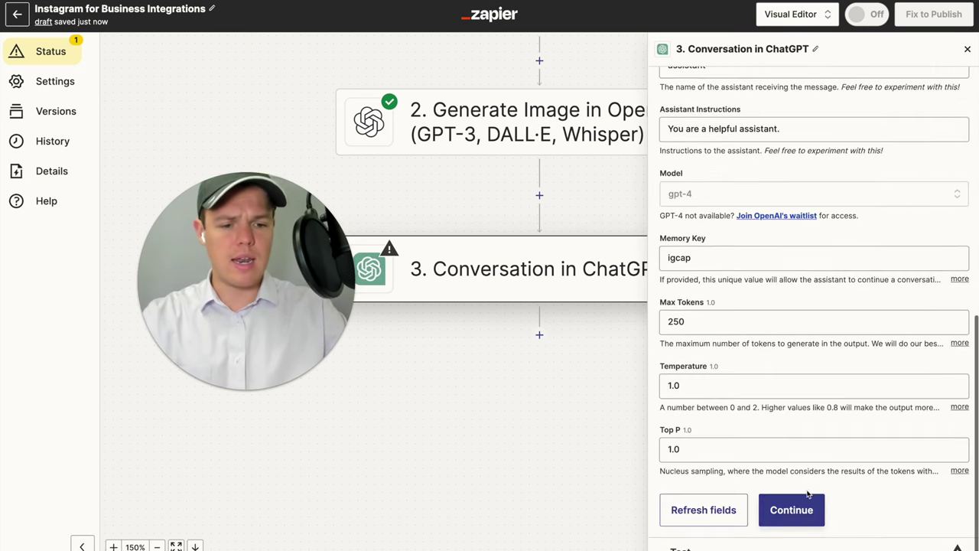
pyautogui.click(791, 510)
pyautogui.click(746, 528)
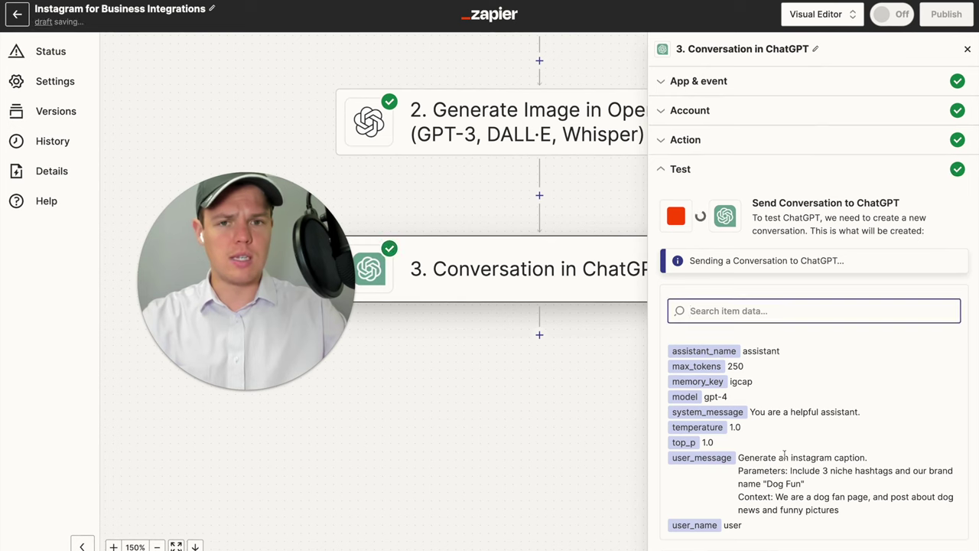
pyautogui.scroll(-1, 771, 426)
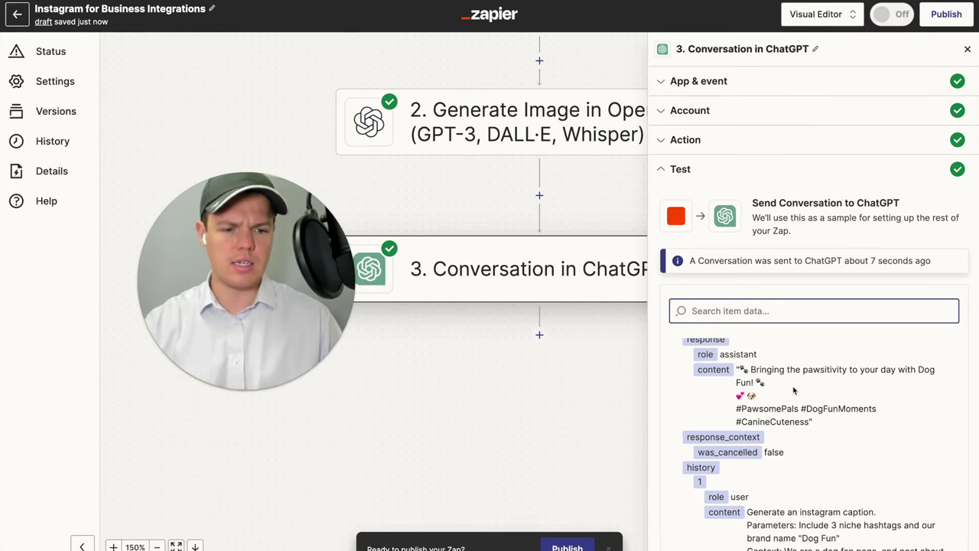
pyautogui.click(811, 415)
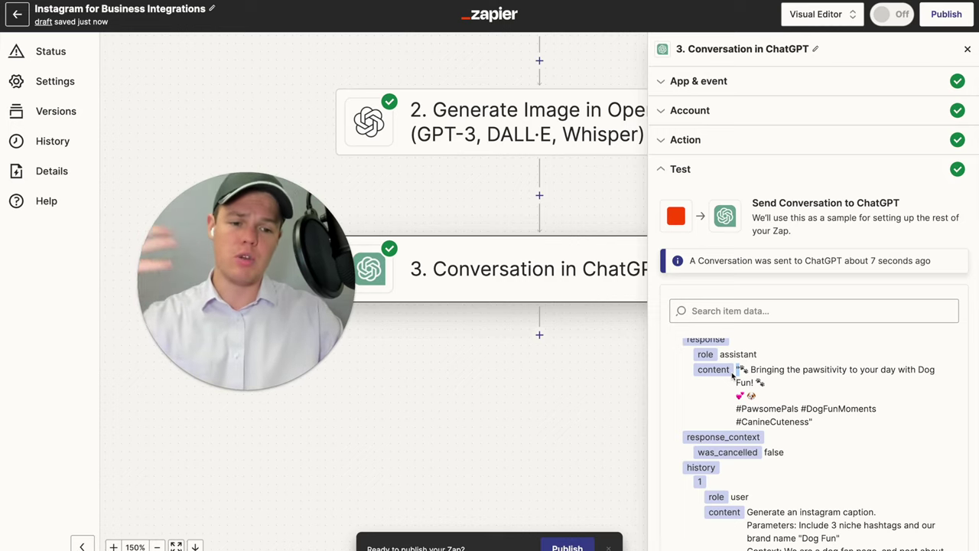
# Add a Formatter by Zapier step after the ChatGPT conversation, with Text as its event, and continue
pyautogui.click(539, 335)
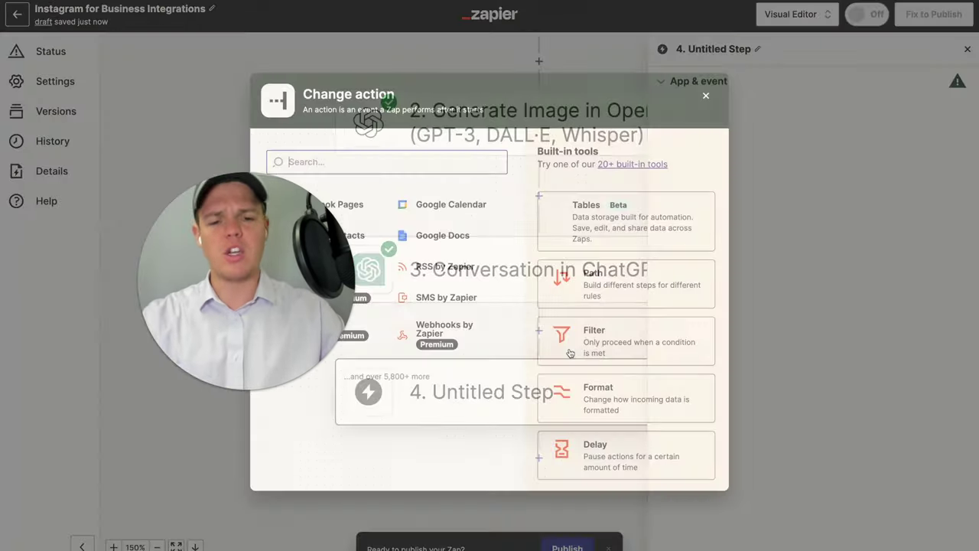
pyautogui.write('form')
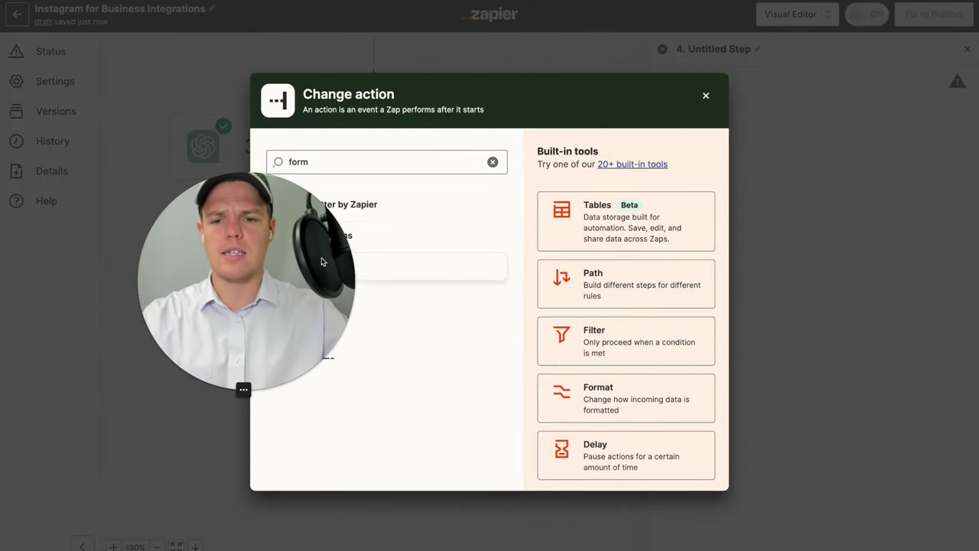
pyautogui.click(350, 204)
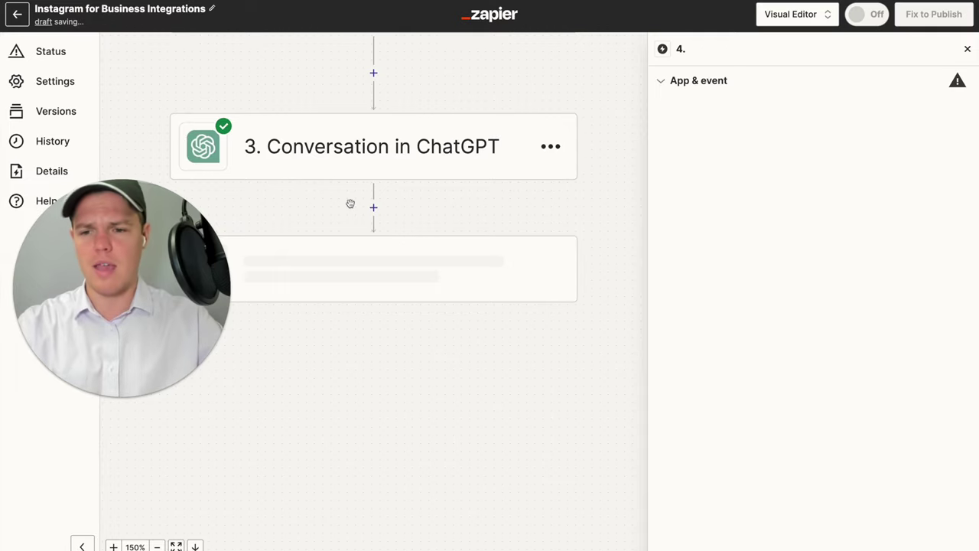
pyautogui.moveTo(163, 294); pyautogui.dragTo(241, 342)
pyautogui.click(719, 176)
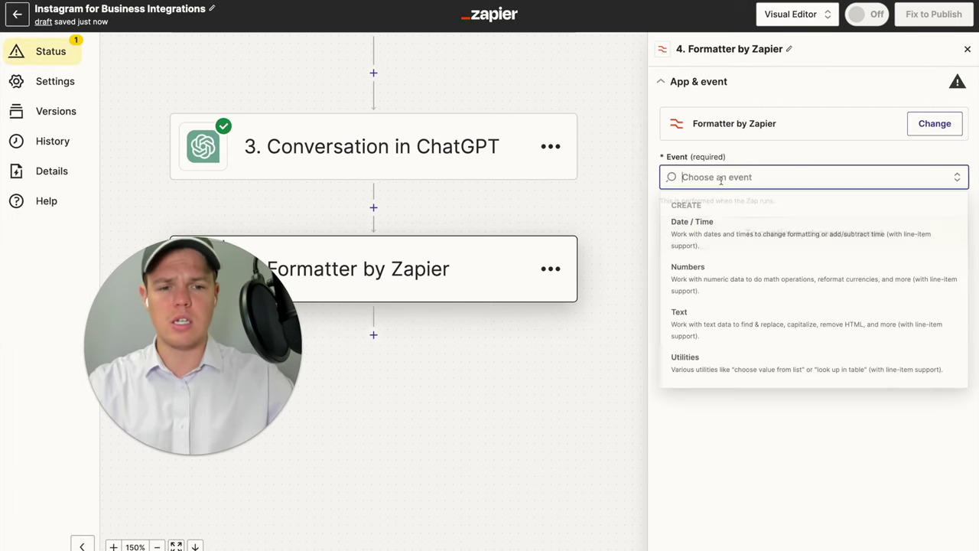
pyautogui.click(720, 319)
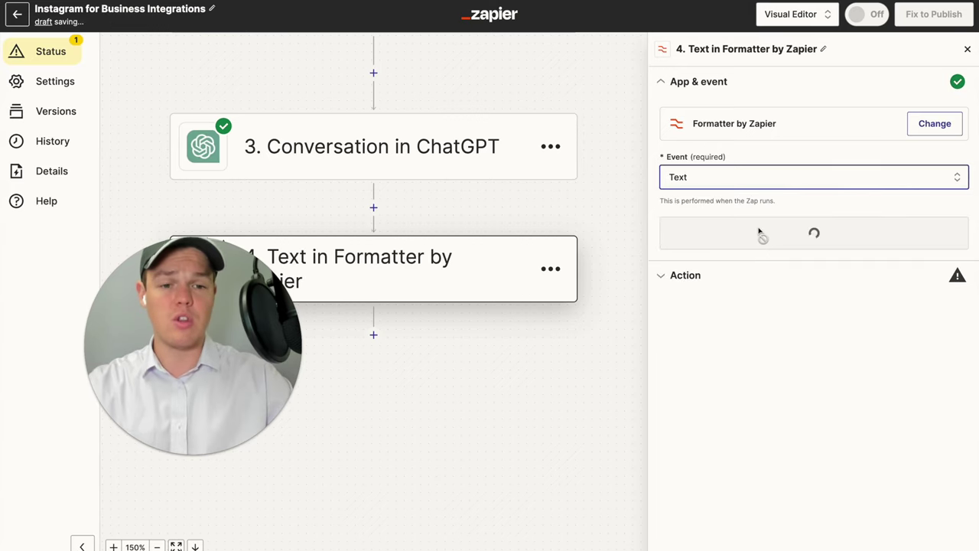
pyautogui.click(760, 240)
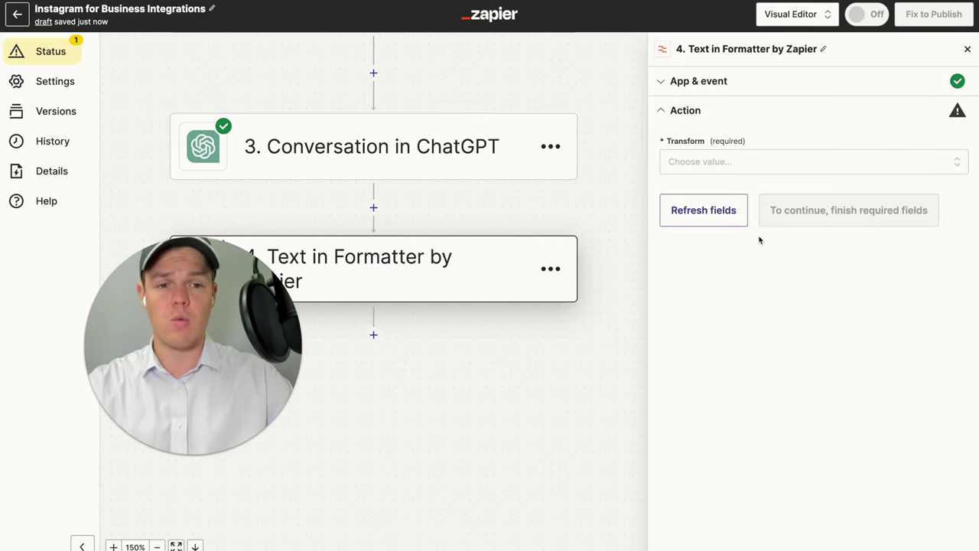
# Choose the Replace transform and insert the ChatGPT step's Assistant Response Message as its input
pyautogui.click(737, 164)
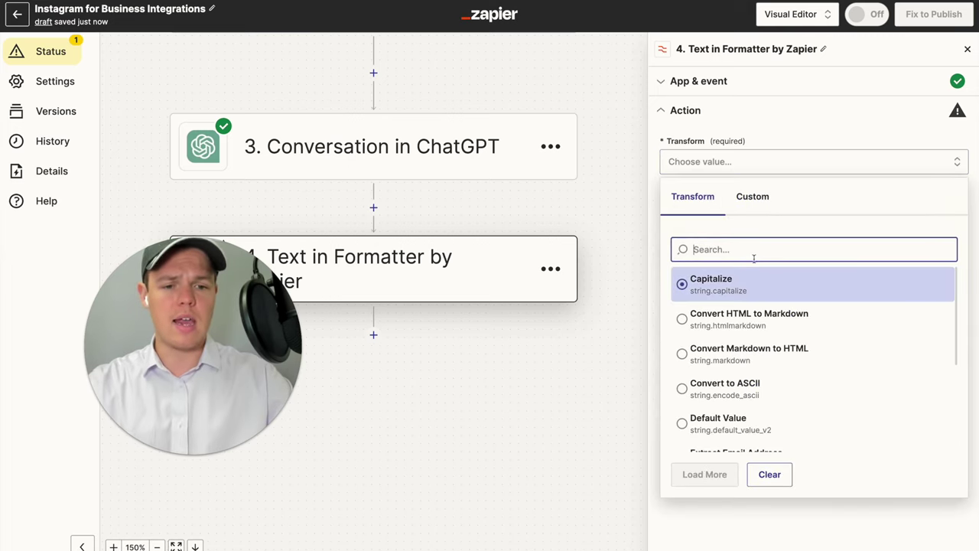
pyautogui.write('repla')
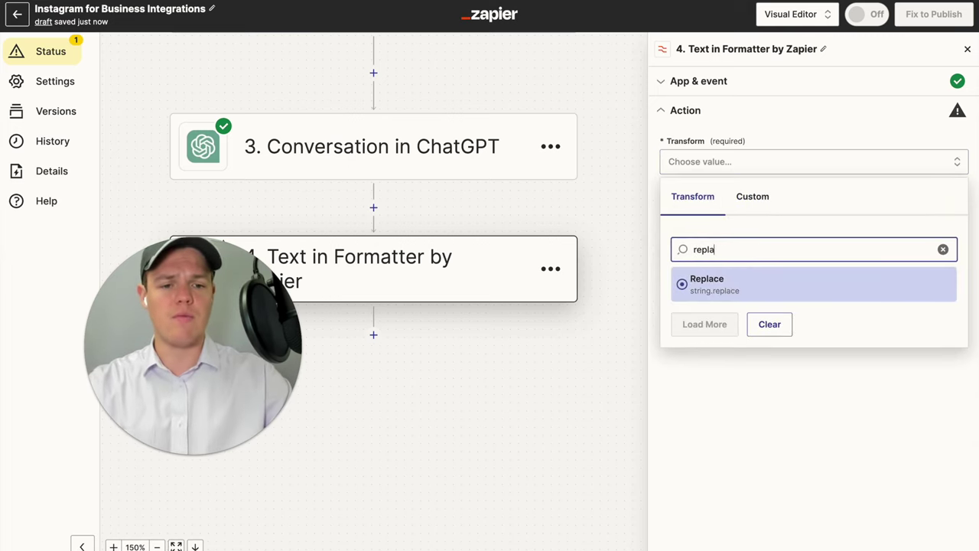
pyautogui.click(733, 278)
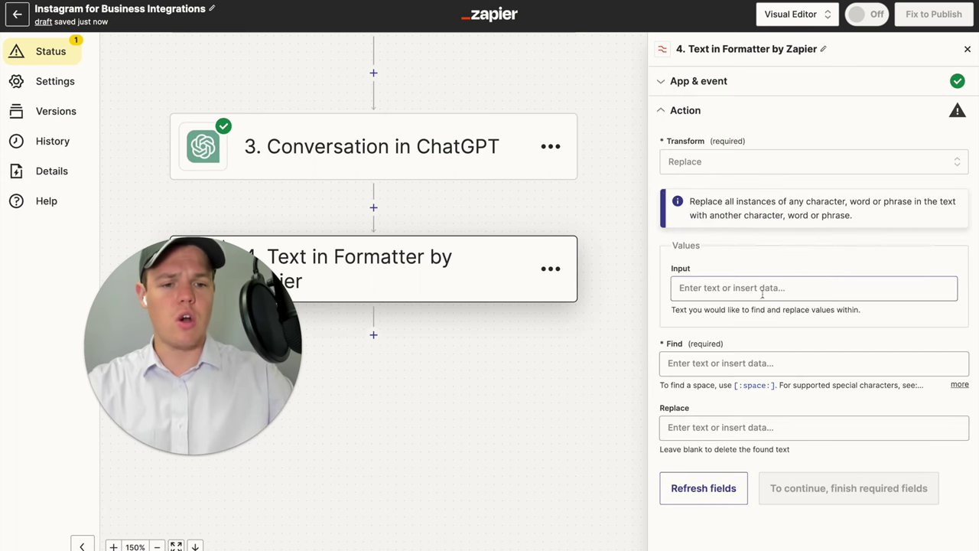
pyautogui.click(754, 289)
pyautogui.click(796, 453)
pyautogui.scroll(-5, 817, 452)
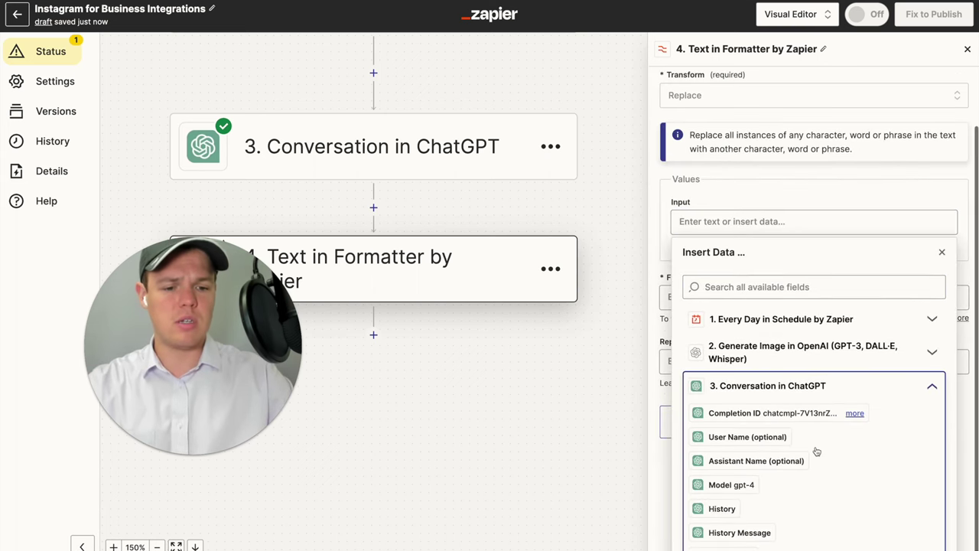
pyautogui.moveTo(791, 517)
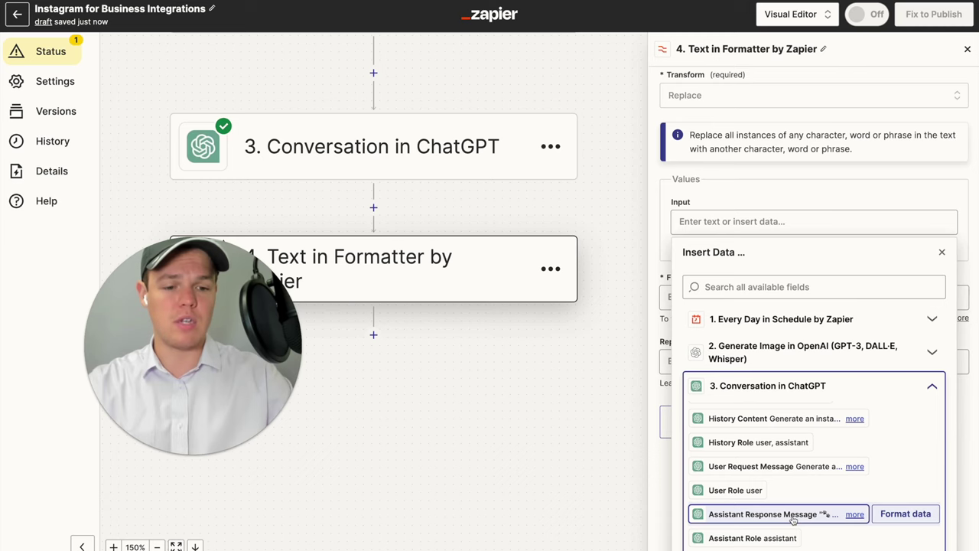
pyautogui.click(791, 520)
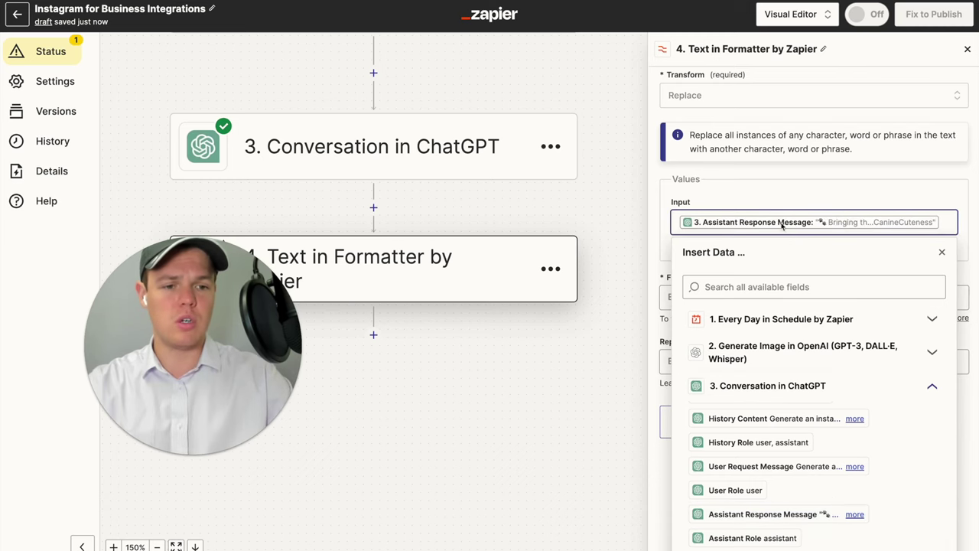
pyautogui.click(768, 200)
# Set the text to find to a double quotation mark with an empty replacement, and test the Formatter action
pyautogui.click(712, 350)
pyautogui.write('"')
pyautogui.click(678, 327)
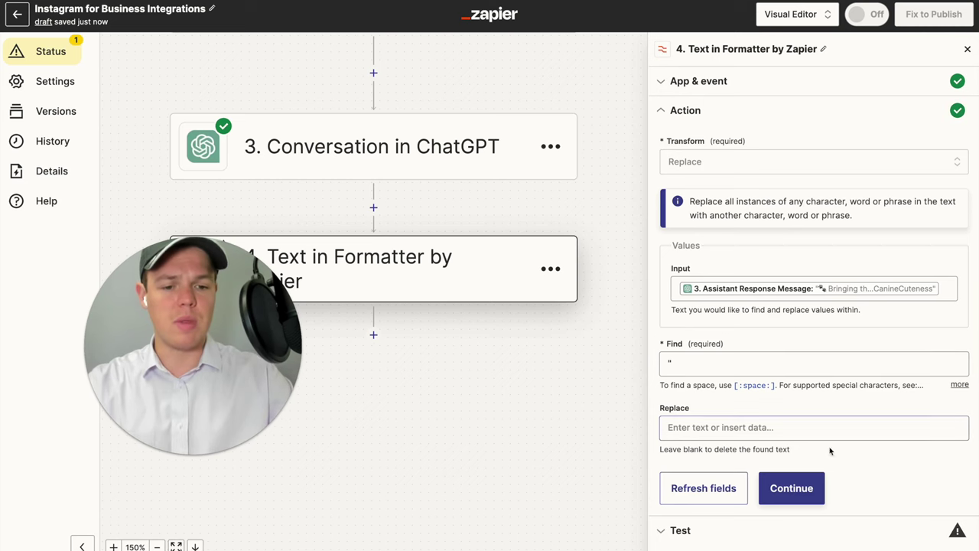
pyautogui.click(807, 487)
pyautogui.click(780, 447)
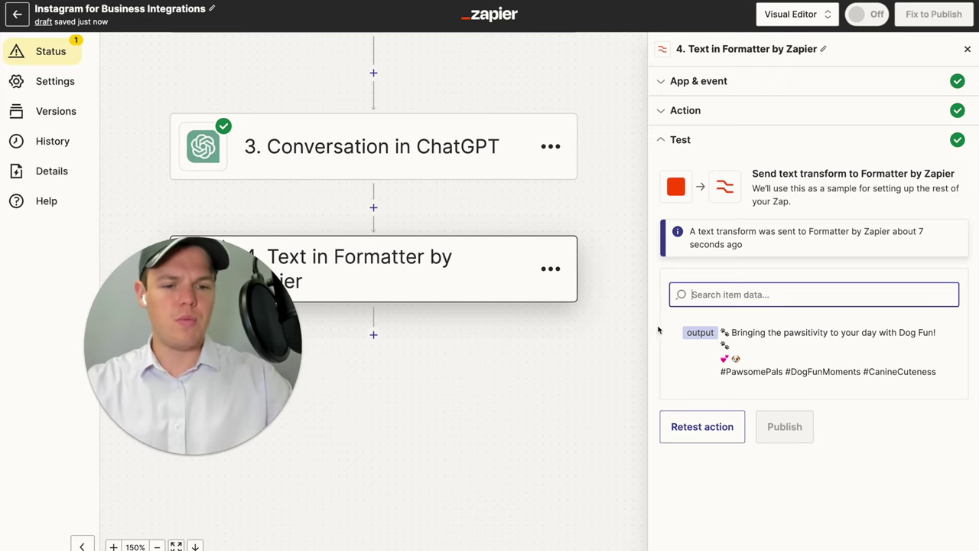
pyautogui.click(498, 370)
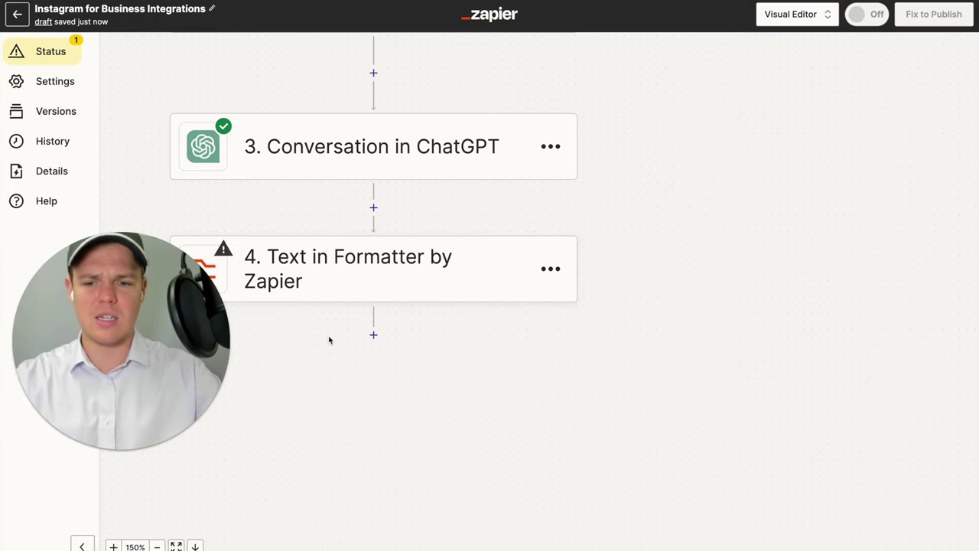
# Add an Instagram for Business step after the Formatter, with Publish Photo as its event, and continue
pyautogui.click(374, 335)
pyautogui.write('ins')
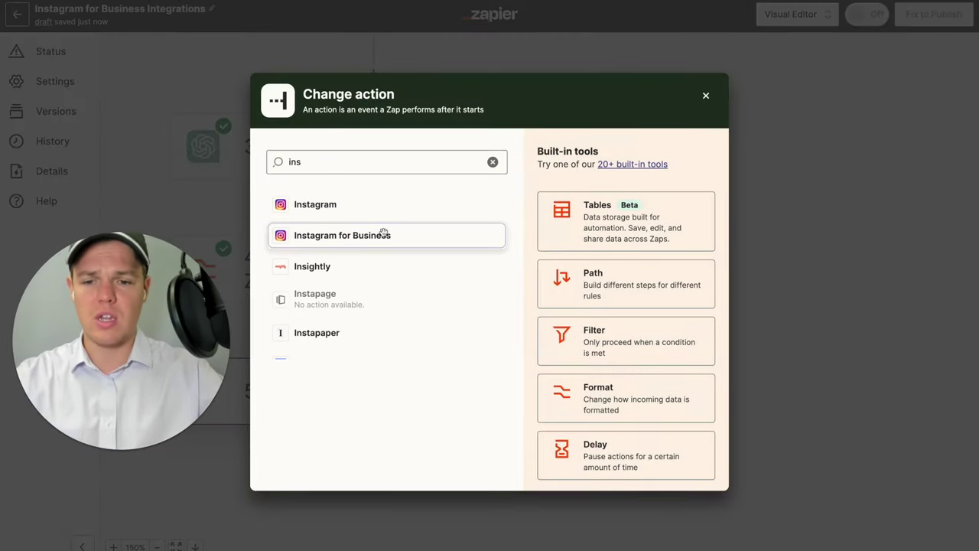
pyautogui.click(384, 235)
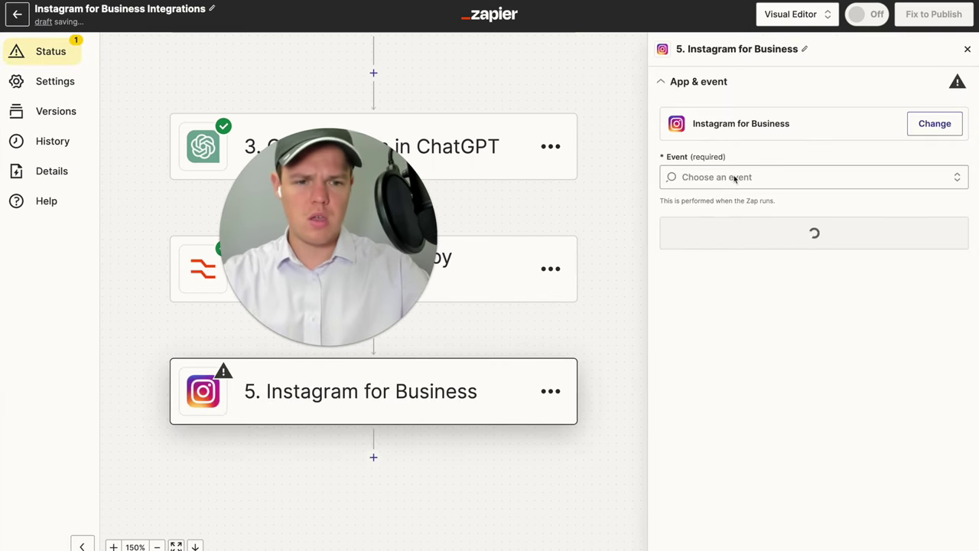
pyautogui.click(734, 177)
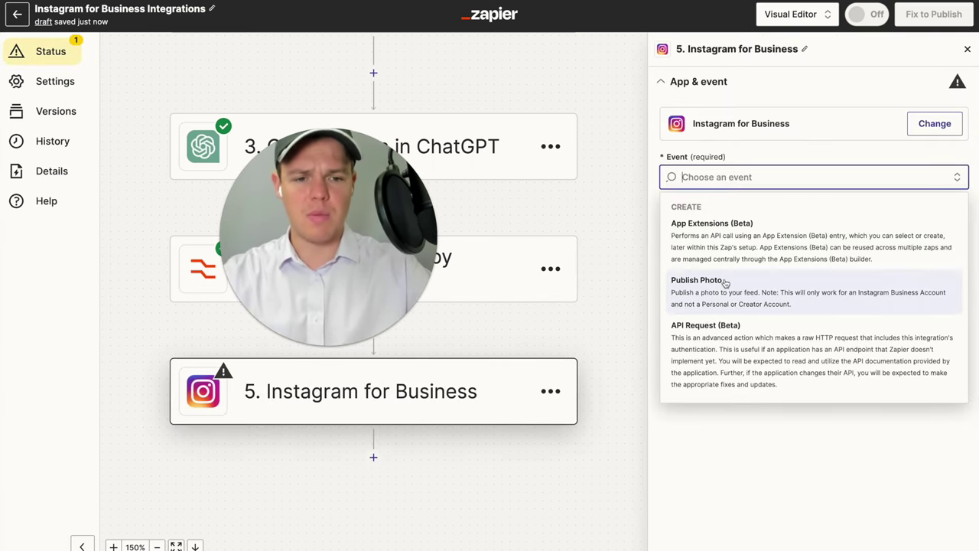
pyautogui.click(721, 283)
pyautogui.click(770, 233)
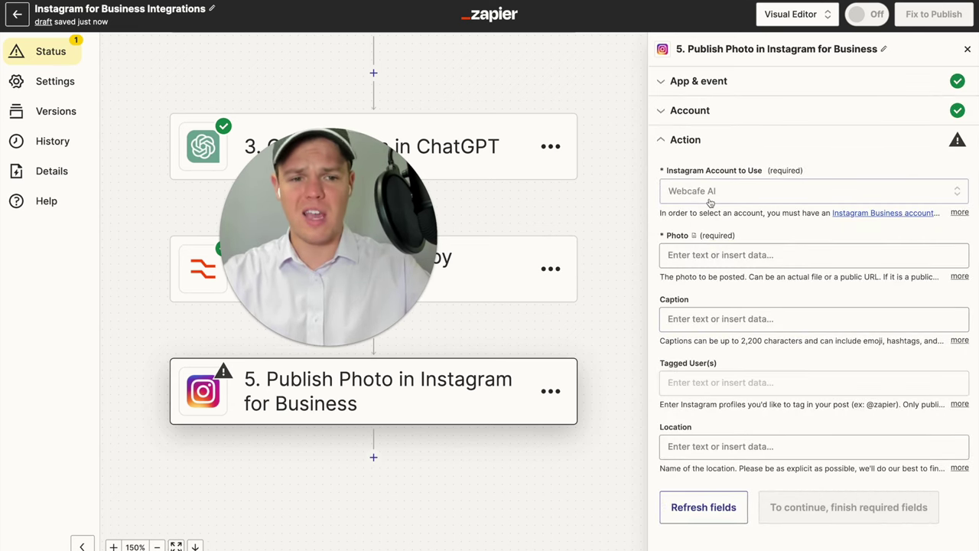
# Insert the Generate Image step's Image URL as the photo for the Webcafe AI Instagram account
pyautogui.click(727, 255)
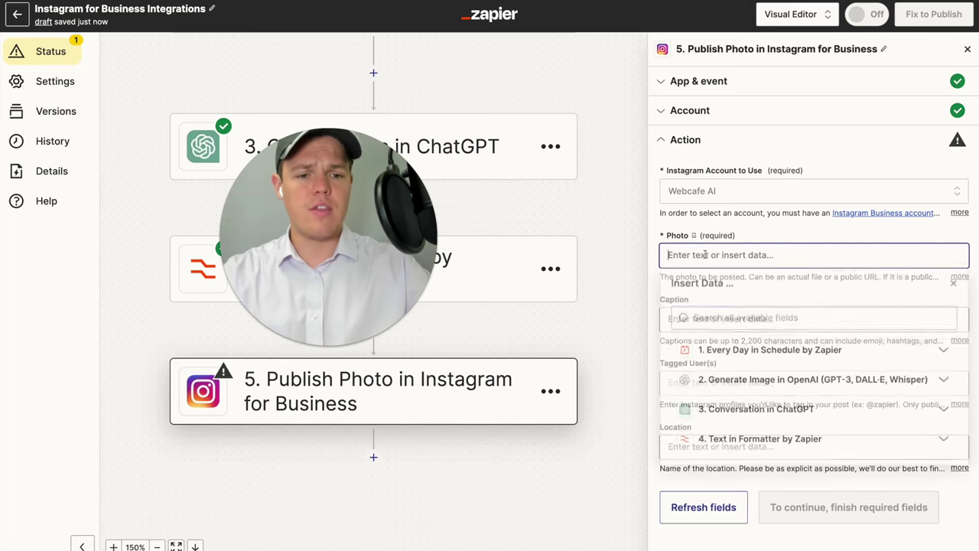
pyautogui.click(759, 377)
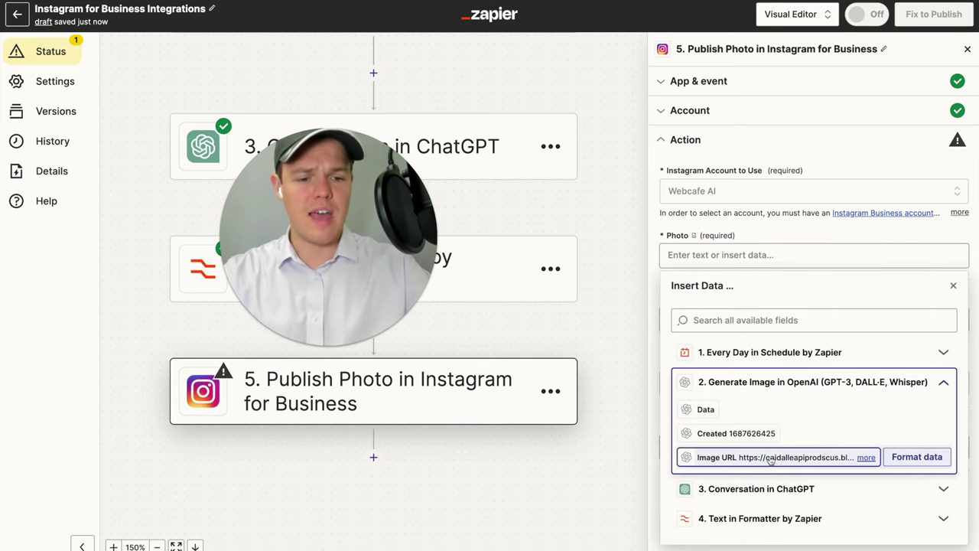
pyautogui.click(773, 457)
# Insert the Output of the Text in Formatter by Zapier step as the Instagram photo's caption
pyautogui.click(734, 318)
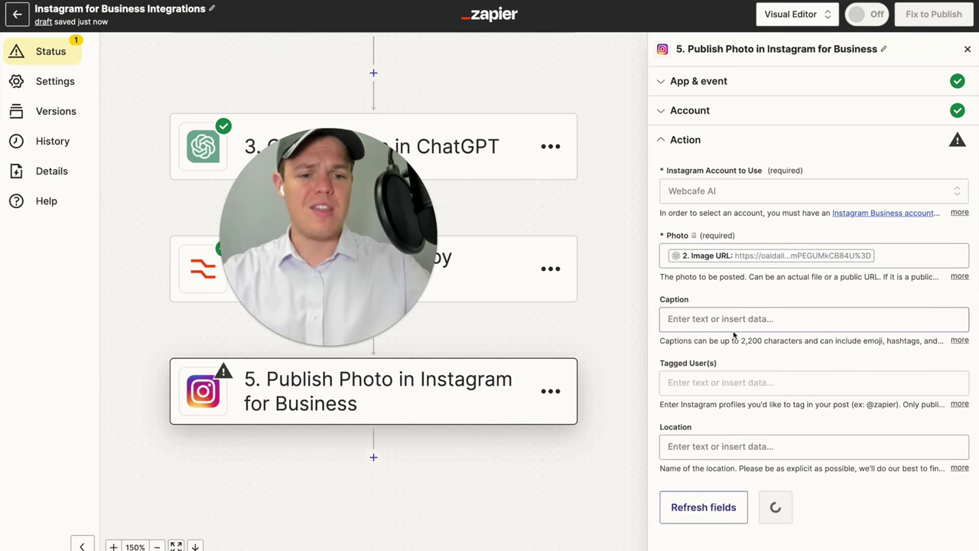
pyautogui.click(776, 506)
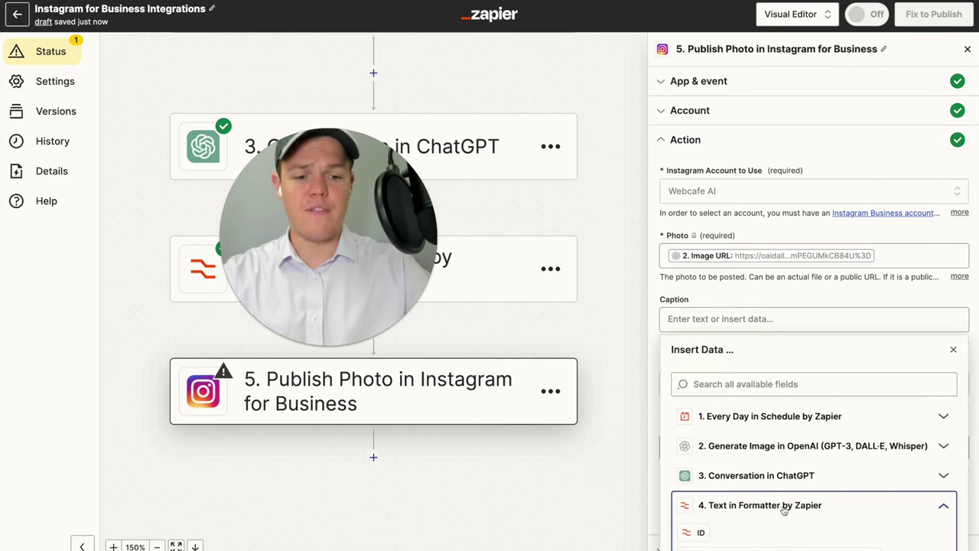
pyautogui.click(757, 466)
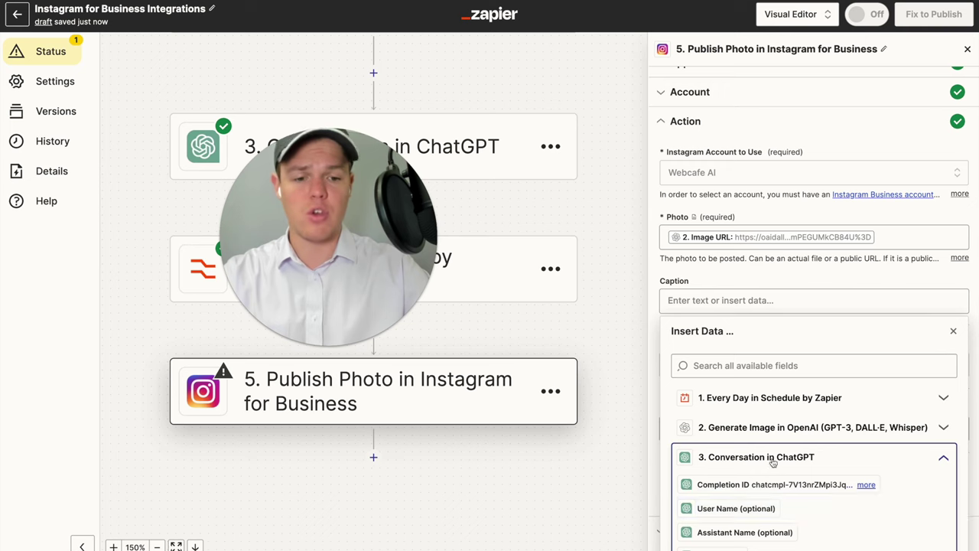
pyautogui.click(769, 462)
pyautogui.click(770, 480)
pyautogui.click(769, 491)
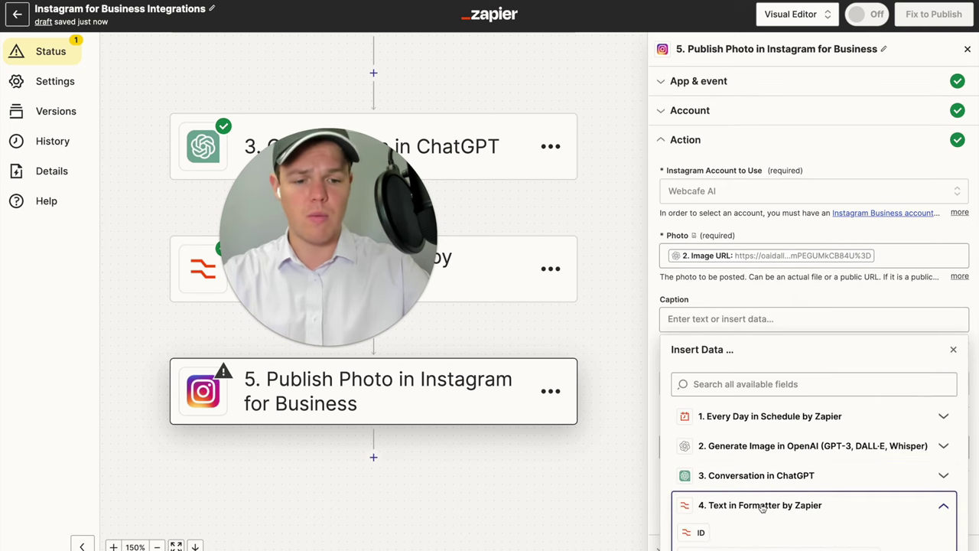
pyautogui.click(723, 538)
pyautogui.click(759, 278)
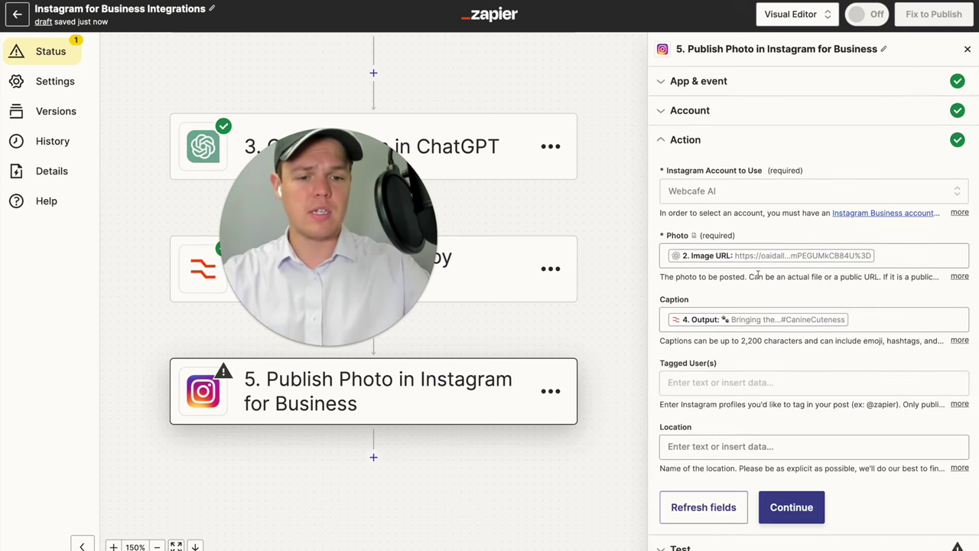
pyautogui.click(732, 381)
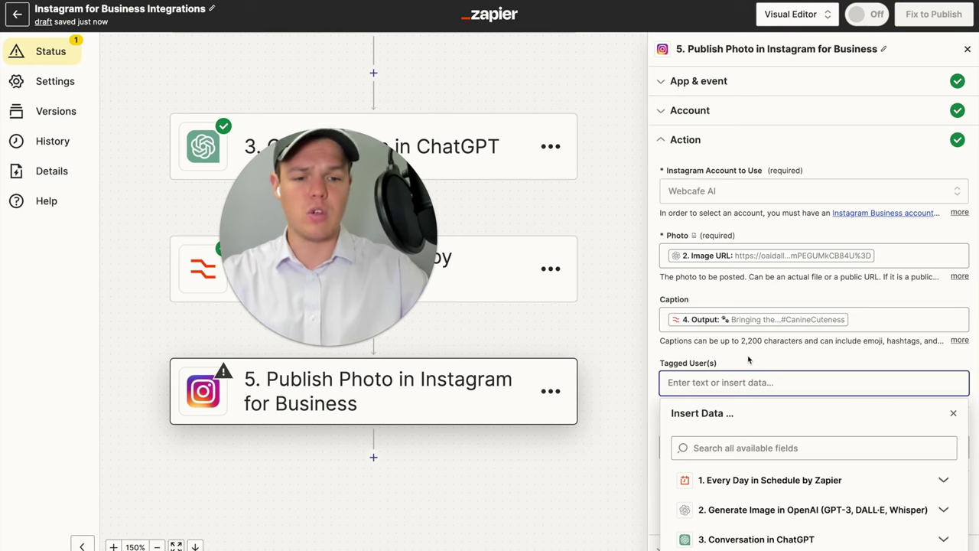
pyautogui.click(749, 362)
pyautogui.click(725, 430)
pyautogui.click(729, 433)
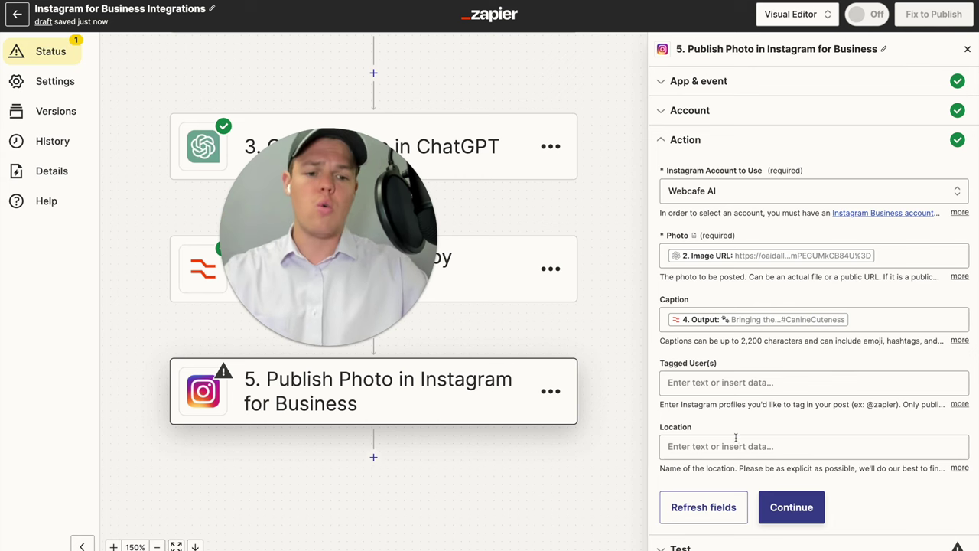
# Continue with the photo settings, test the Publish Photo action and view the published post on the Instagram profile
pyautogui.click(790, 507)
pyautogui.scroll(-2, 793, 266)
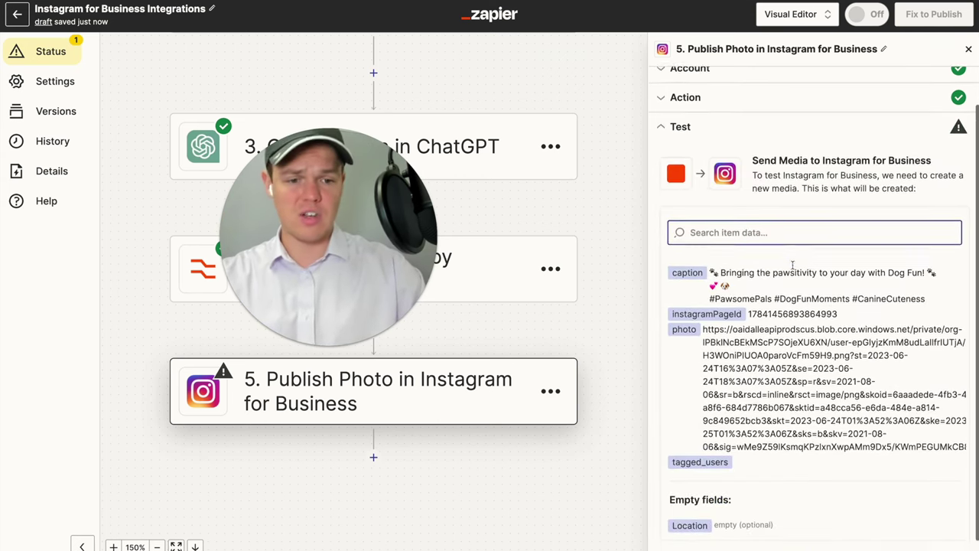
pyautogui.click(771, 538)
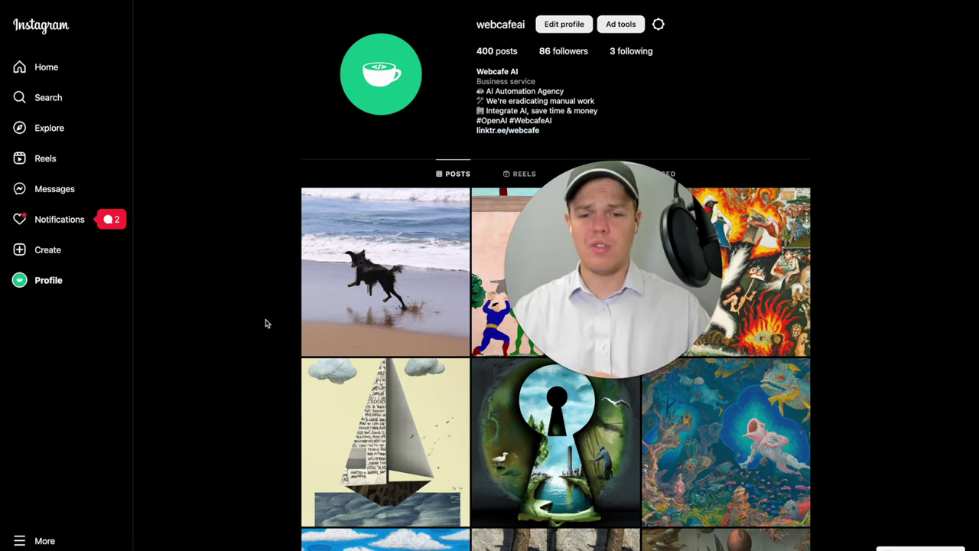
pyautogui.click(373, 289)
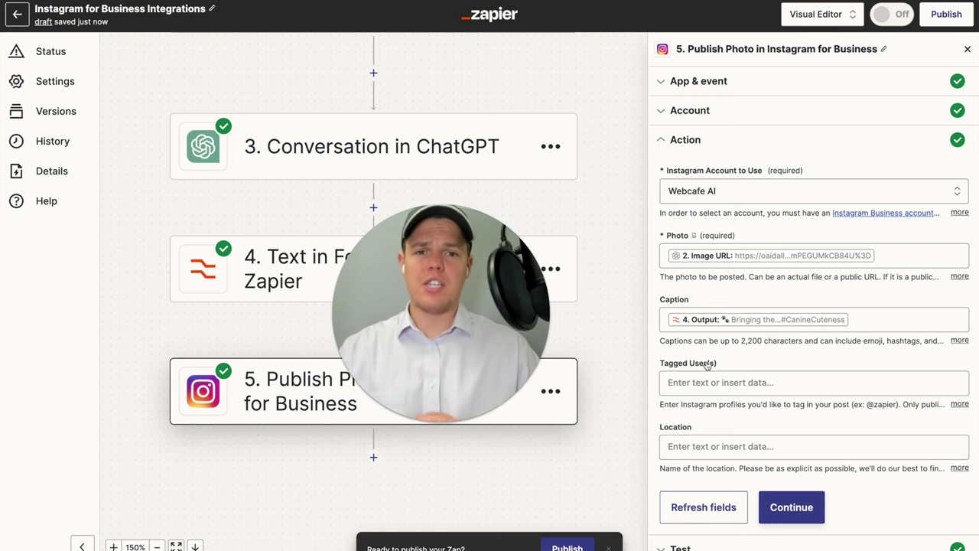
pyautogui.click(861, 319)
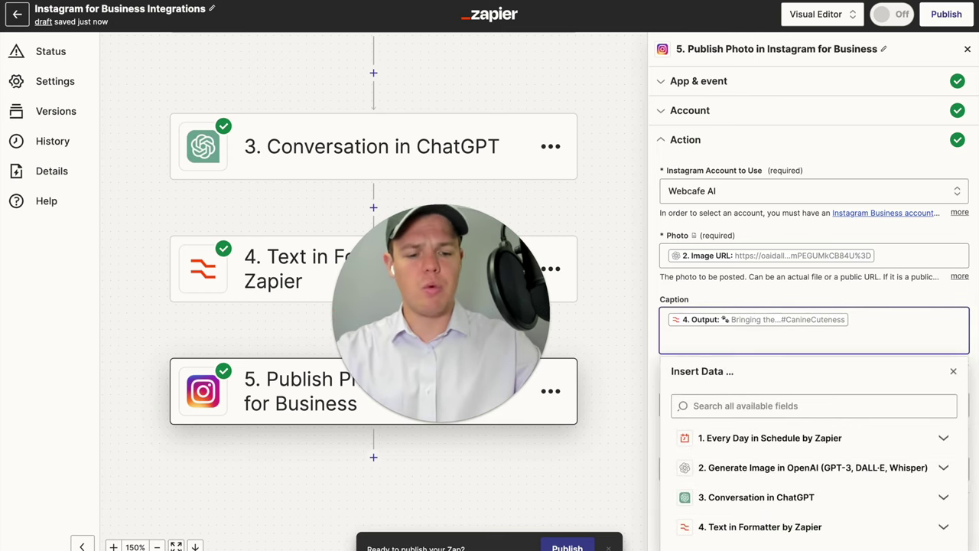
pyautogui.write('__')
pyautogui.press('Return')
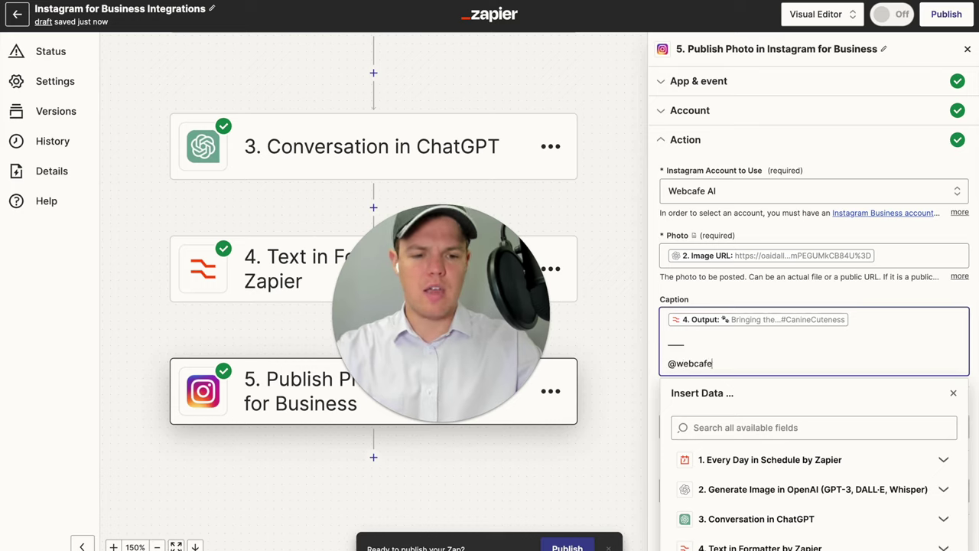
pyautogui.write('@webcafeai')
pyautogui.press('Return')
pyautogui.press('Return')
pyautogui.write('#dogs #dogsfun')
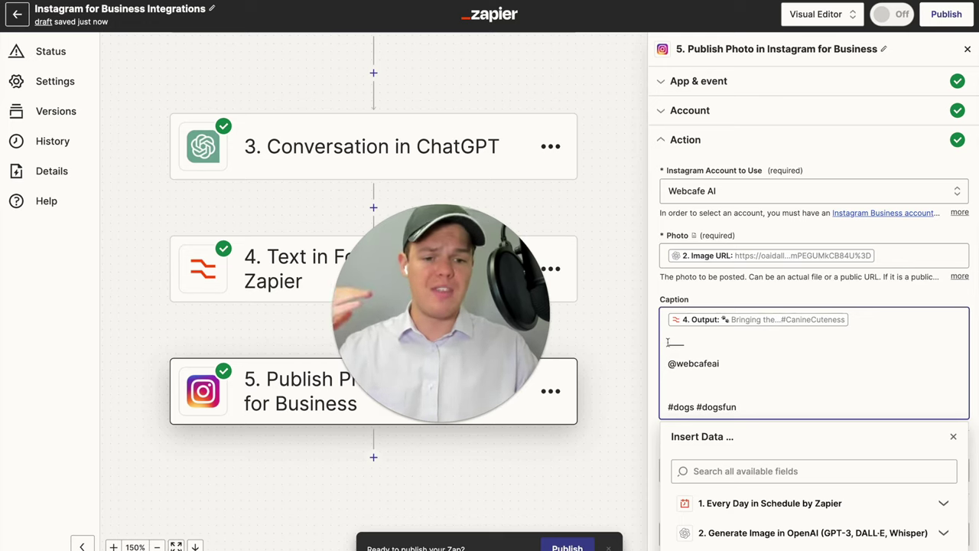
pyautogui.moveTo(668, 342); pyautogui.dragTo(765, 427)
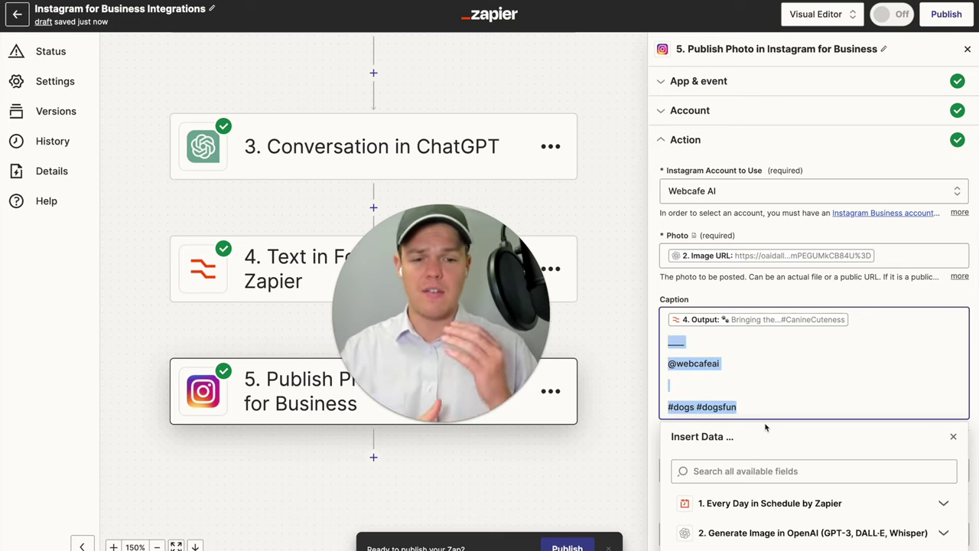